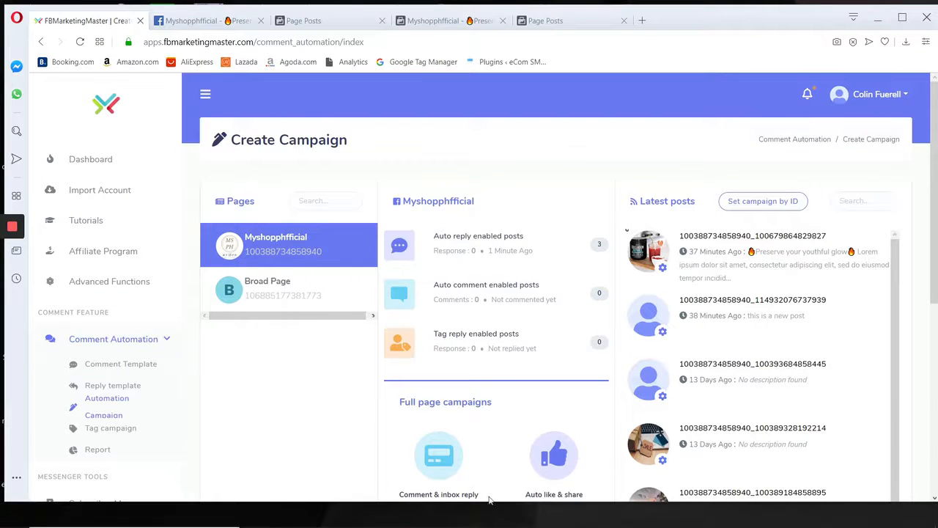
Find the Paint app on the computer and launch it with a blank canvas.
key("super")
type("s")
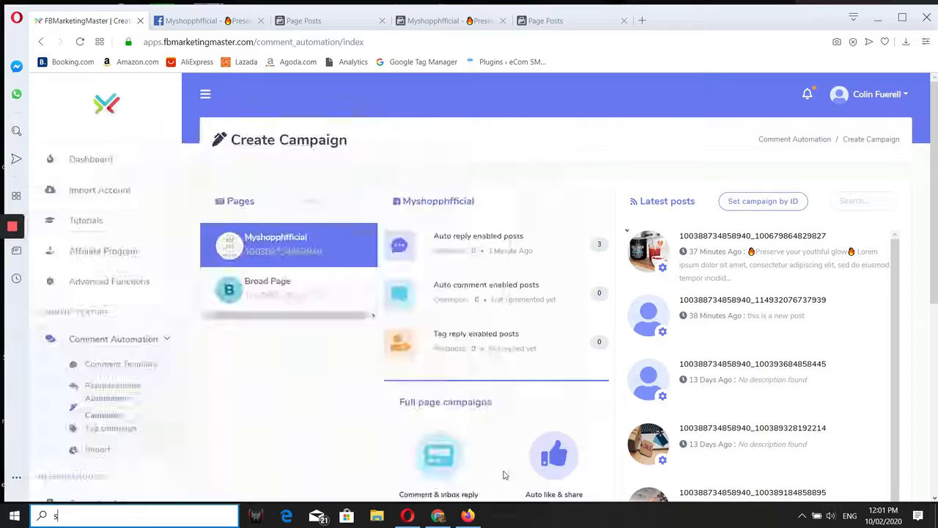
key("BackSpace")
type("paint")
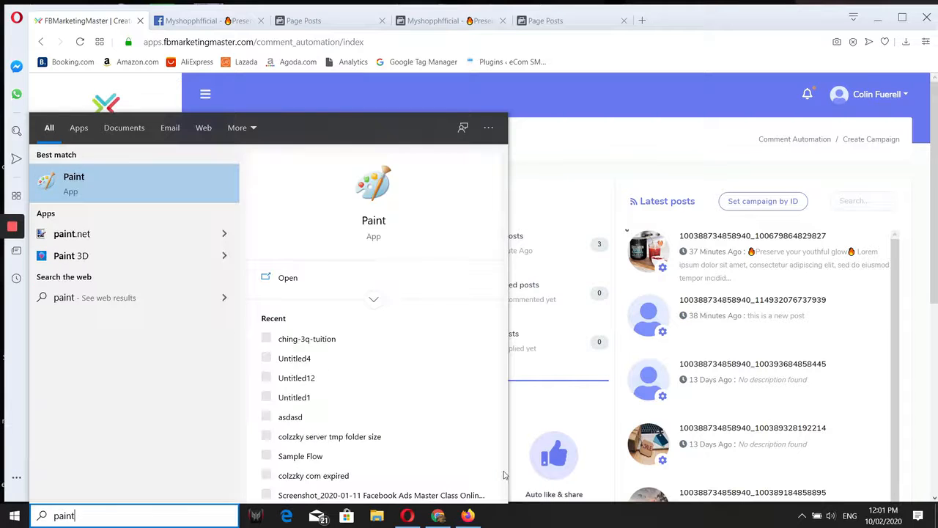
key("Return")
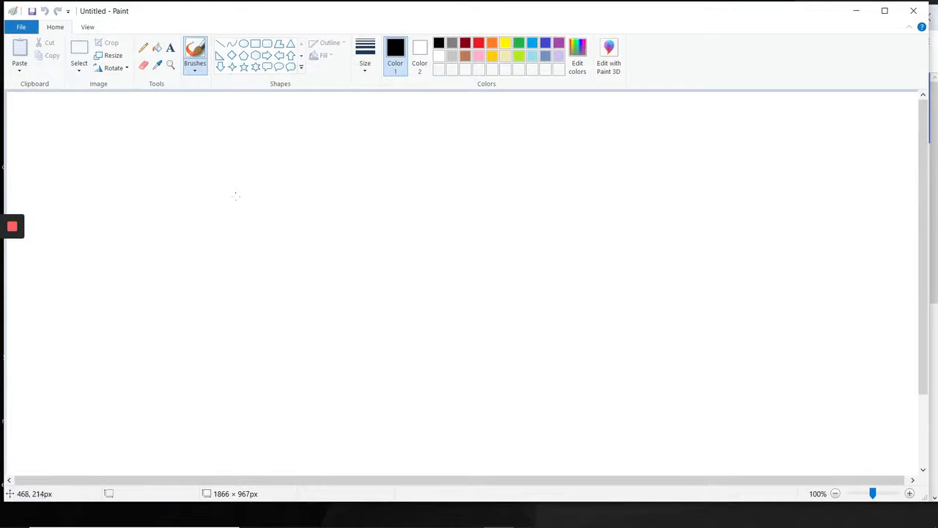
Draw an opening curly brace, the word "word" and a vertical bar on the canvas with a red brush.
left_click(195, 67)
left_click(174, 88)
left_click(479, 42)
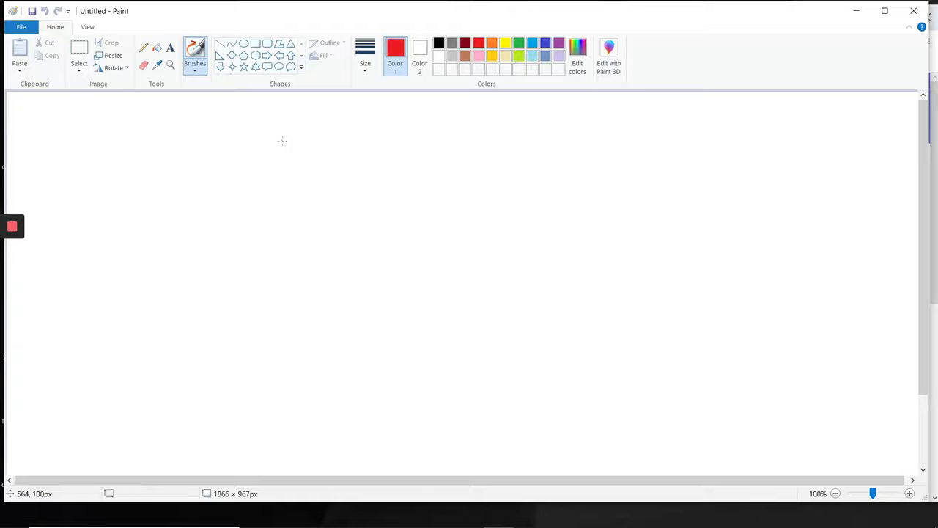
left_click_drag(296, 9, 306, 14)
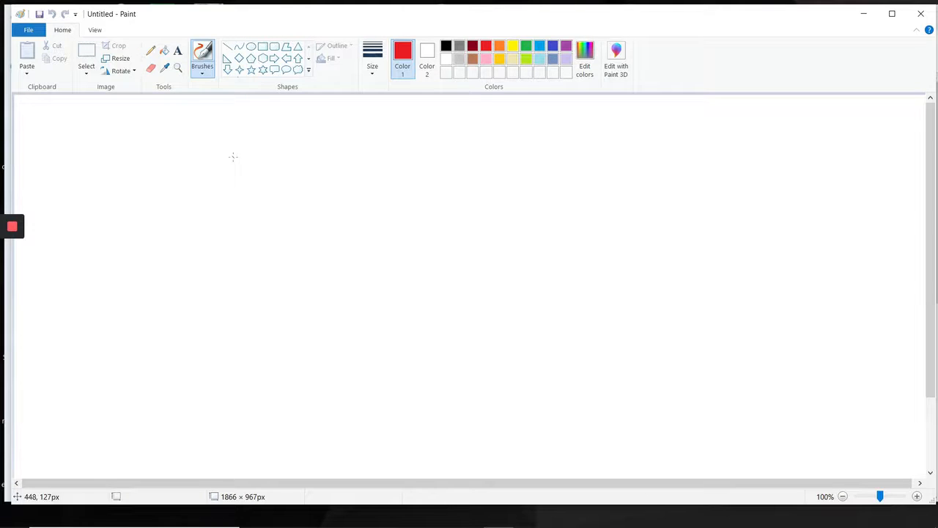
mouse_move(202, 137)
left_mouse_down()
mouse_move(195, 132)
mouse_move(166, 217)
mouse_move(196, 245)
left_mouse_up()
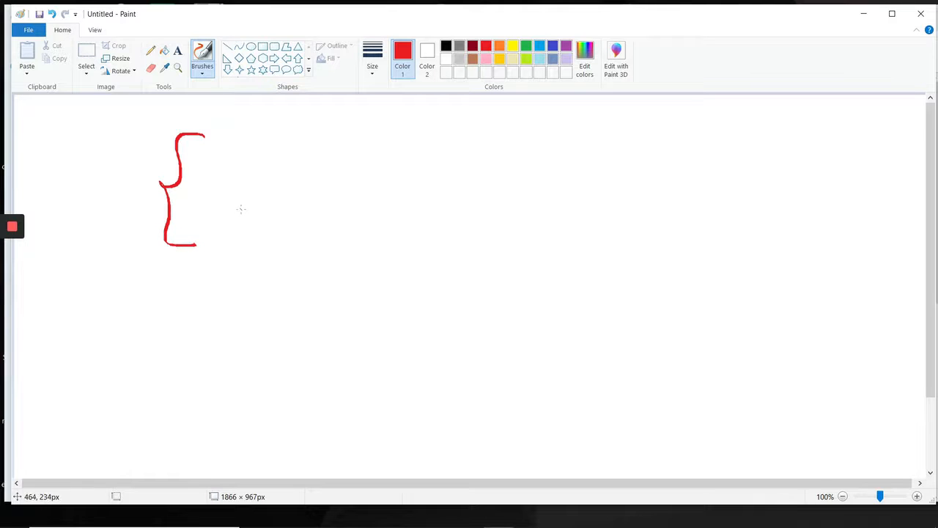
mouse_move(246, 157)
left_mouse_down()
mouse_move(252, 192)
mouse_move(290, 173)
mouse_move(388, 183)
mouse_move(396, 209)
left_mouse_up()
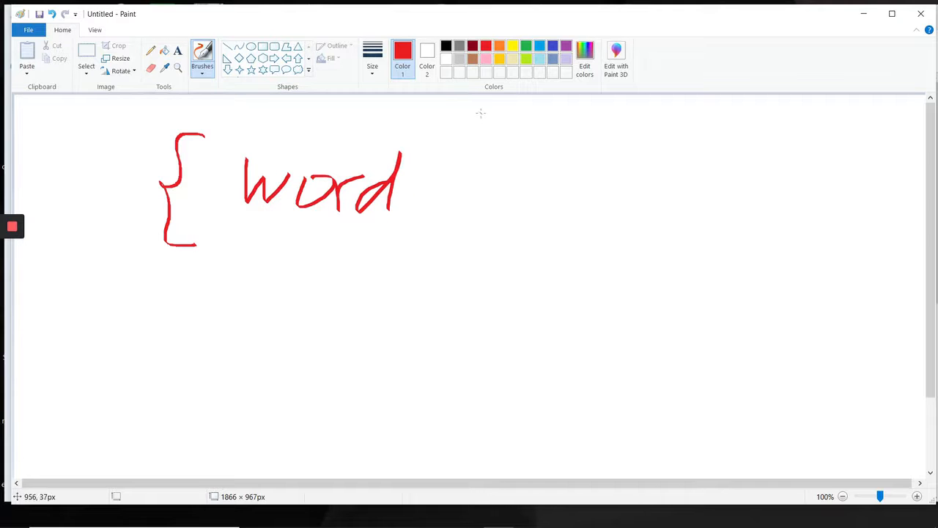
left_click_drag(480, 113, 473, 241)
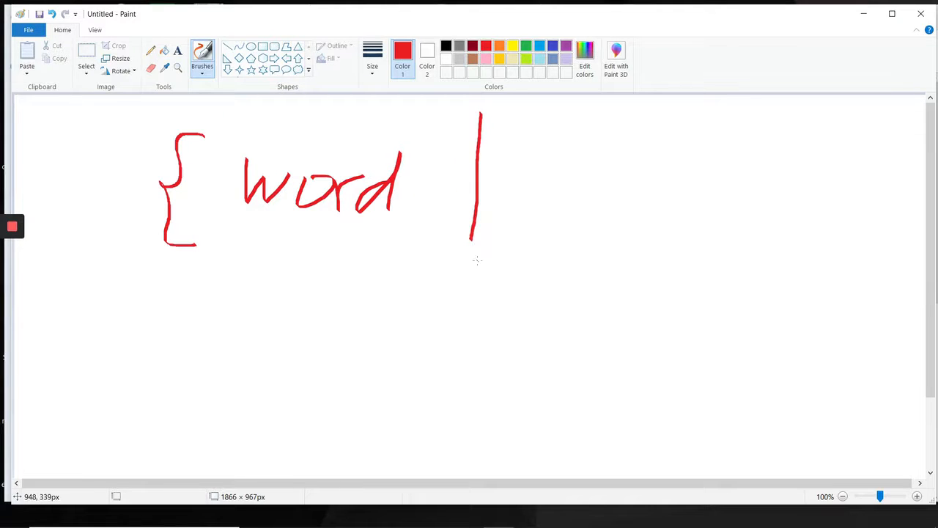
Continue the red pattern with "word2", a second vertical bar, an abbreviated third word and a closing curly brace.
mouse_move(530, 167)
left_mouse_down()
mouse_move(576, 189)
mouse_move(593, 180)
left_mouse_up()
mouse_move(627, 214)
left_mouse_down()
mouse_move(673, 177)
mouse_move(691, 199)
left_mouse_up()
mouse_move(708, 158)
left_mouse_down()
mouse_move(733, 213)
mouse_move(748, 215)
left_mouse_up()
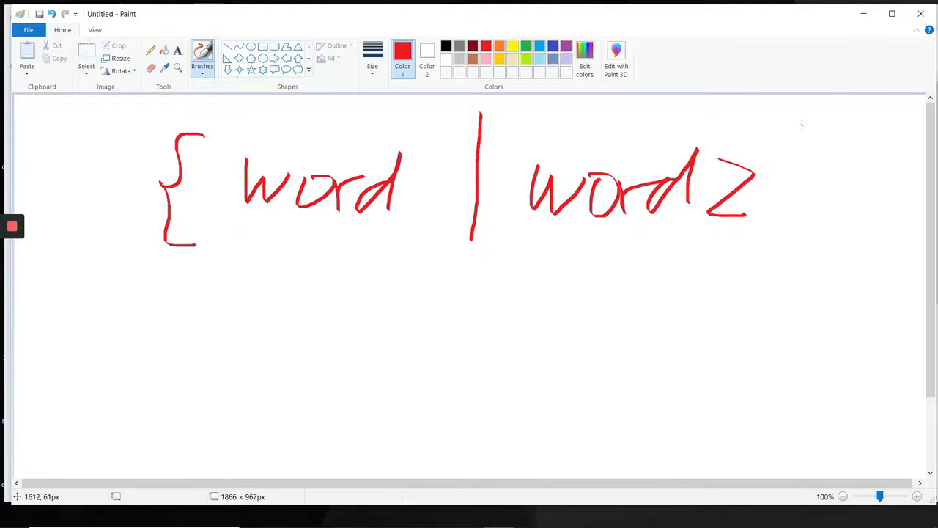
left_click_drag(798, 115, 806, 249)
mouse_move(830, 171)
left_mouse_down()
mouse_move(868, 188)
mouse_move(874, 180)
mouse_move(869, 187)
left_mouse_up()
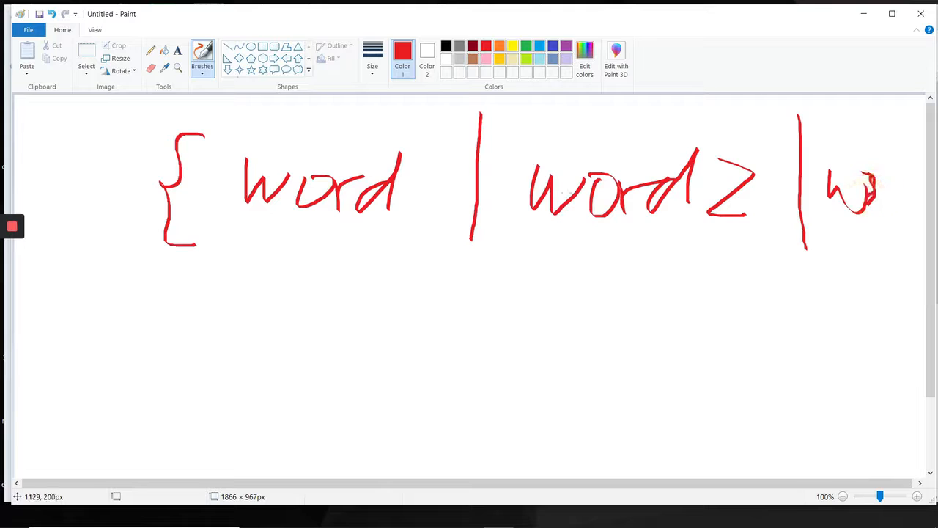
mouse_move(871, 119)
left_mouse_down()
mouse_move(914, 248)
mouse_move(886, 261)
left_mouse_up()
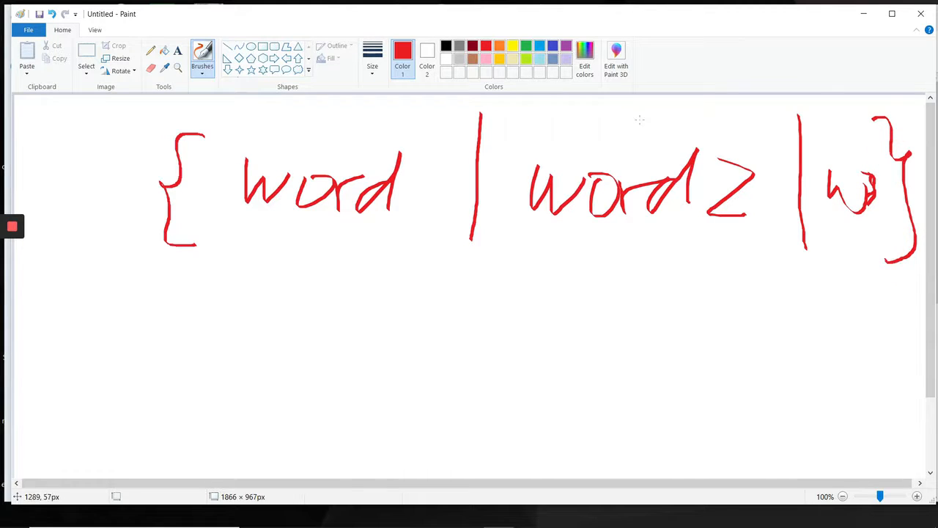
Trace over the curly braces and both vertical bars of the pattern in yellow.
left_click(512, 47)
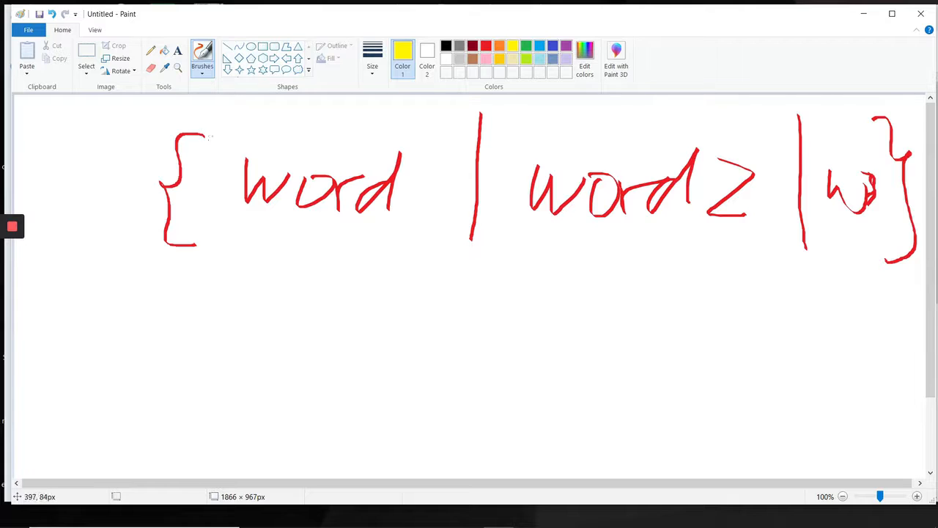
mouse_move(209, 136)
left_mouse_down()
mouse_move(184, 130)
mouse_move(164, 179)
mouse_move(178, 235)
mouse_move(198, 242)
left_mouse_up()
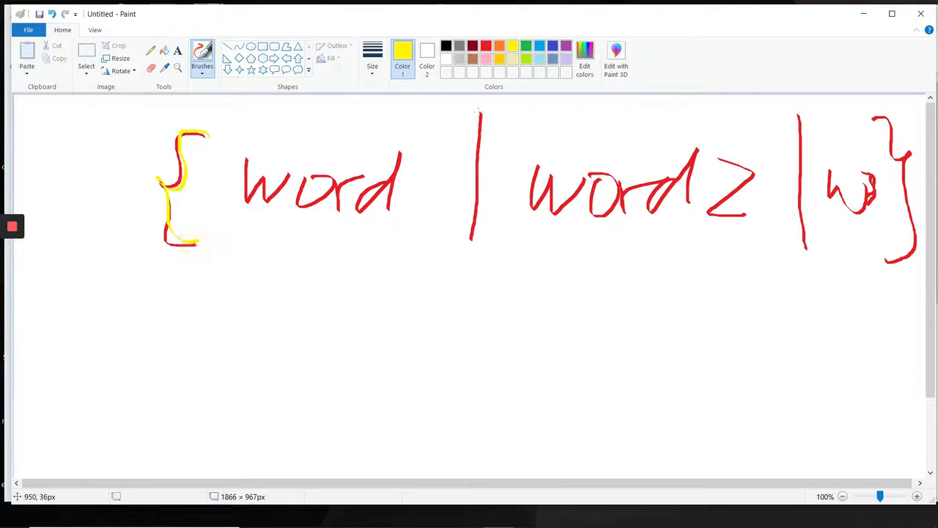
mouse_move(478, 112)
left_mouse_down()
mouse_move(469, 224)
mouse_move(486, 119)
mouse_move(479, 232)
mouse_move(483, 153)
left_mouse_up()
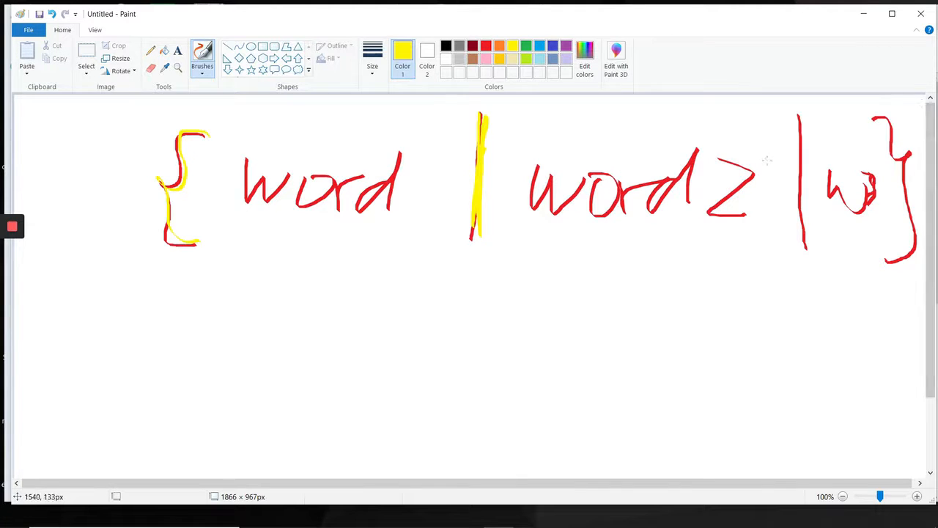
mouse_move(798, 115)
left_mouse_down()
mouse_move(800, 220)
mouse_move(788, 125)
mouse_move(807, 220)
left_mouse_up()
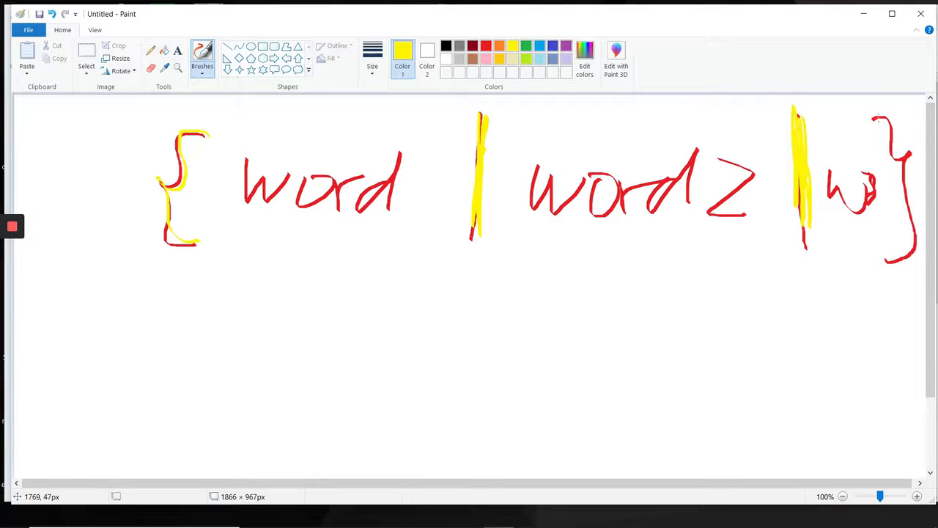
mouse_move(875, 118)
left_mouse_down()
mouse_move(905, 142)
mouse_move(876, 151)
mouse_move(897, 163)
mouse_move(890, 143)
mouse_move(901, 255)
mouse_move(922, 183)
mouse_move(915, 175)
mouse_move(890, 267)
left_mouse_up()
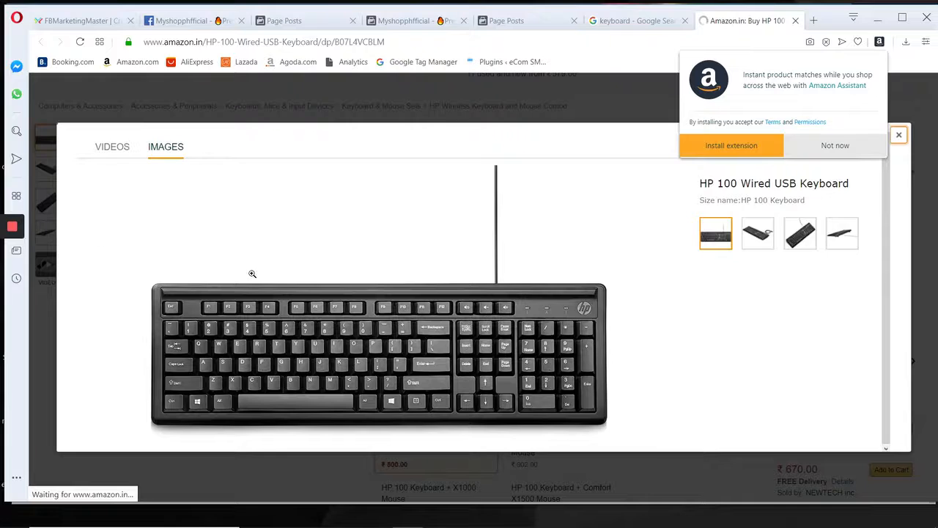
Mark the vertical bar key, the Shift key and the curly brace keys in red on the keyboard picture using the annotation pen.
left_click(15, 308)
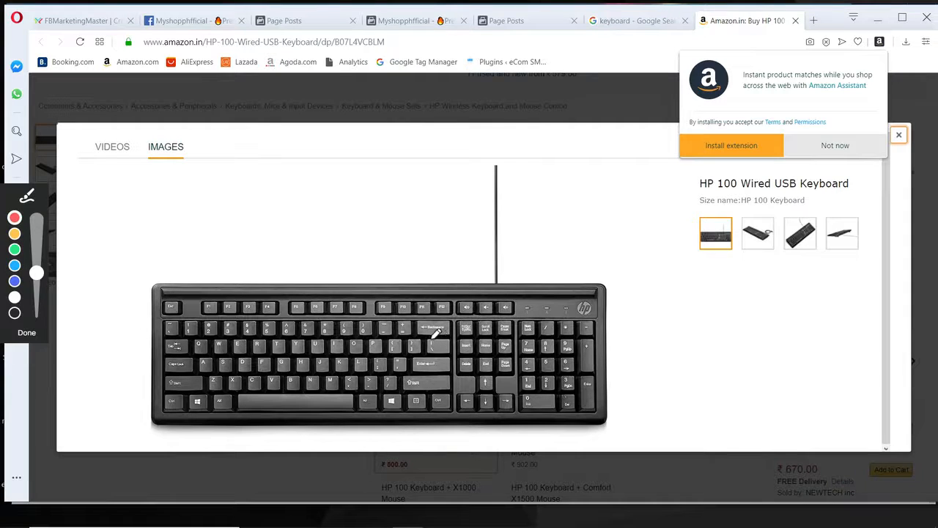
mouse_move(424, 340)
left_mouse_down()
mouse_move(449, 338)
mouse_move(455, 351)
mouse_move(420, 350)
mouse_move(423, 336)
mouse_move(433, 341)
left_mouse_up()
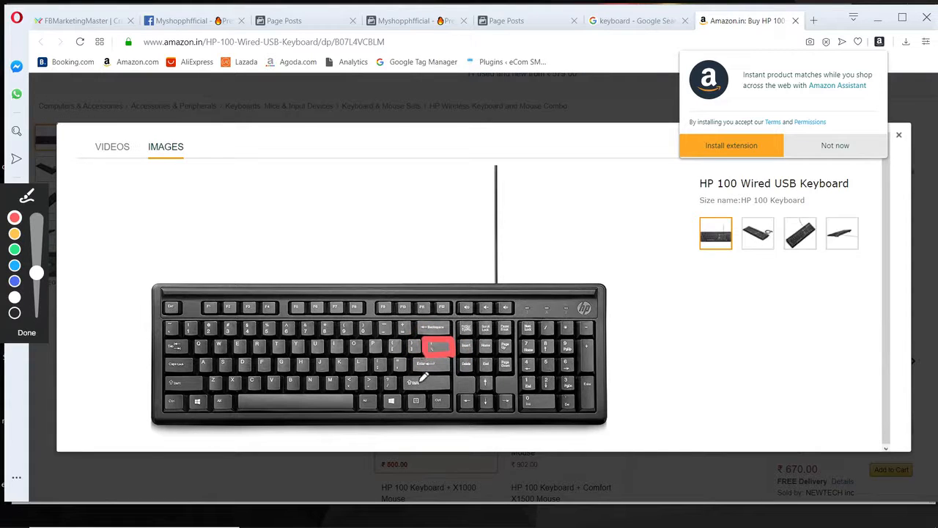
mouse_move(403, 382)
left_mouse_down()
mouse_move(453, 380)
mouse_move(402, 383)
mouse_move(455, 378)
mouse_move(469, 366)
mouse_move(459, 345)
mouse_move(438, 347)
mouse_move(424, 336)
mouse_move(454, 339)
mouse_move(442, 347)
left_mouse_up()
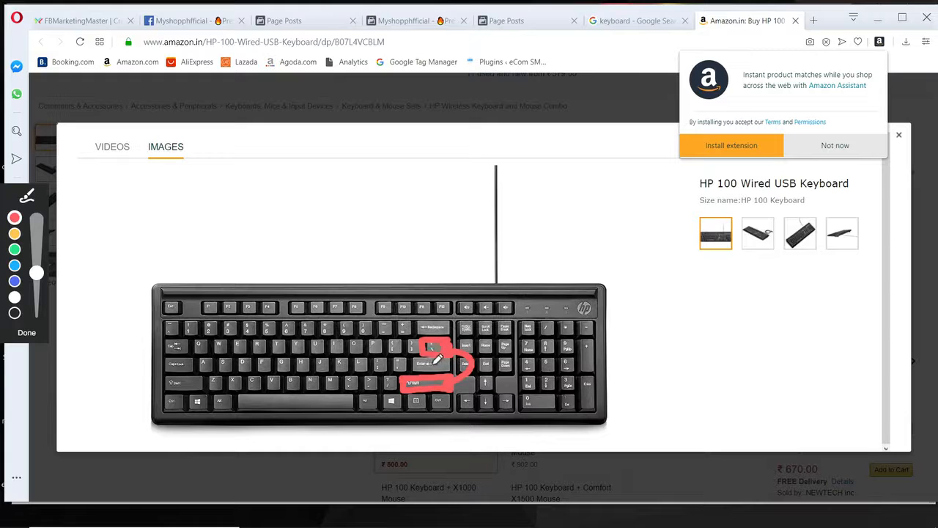
mouse_move(405, 377)
left_mouse_down()
mouse_move(450, 376)
mouse_move(413, 389)
mouse_move(451, 380)
mouse_move(476, 356)
mouse_move(439, 339)
mouse_move(433, 350)
mouse_move(455, 339)
left_mouse_up()
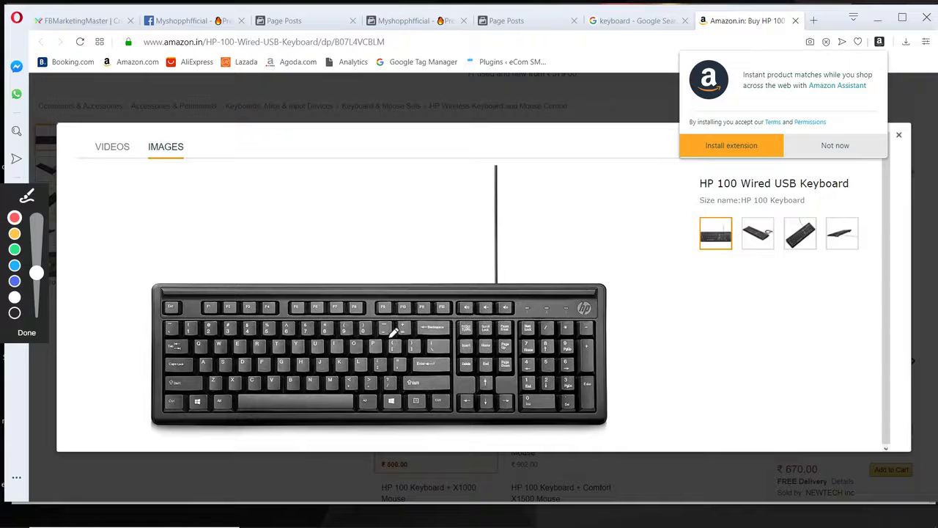
mouse_move(394, 331)
left_mouse_down()
mouse_move(387, 350)
mouse_move(393, 334)
mouse_move(422, 332)
mouse_move(414, 350)
mouse_move(409, 336)
left_mouse_up()
End the annotation, switch to FBMarketingMaster and open the auto reply settings of the "Preserve your youthful glow" post.
key("alt+Tab")
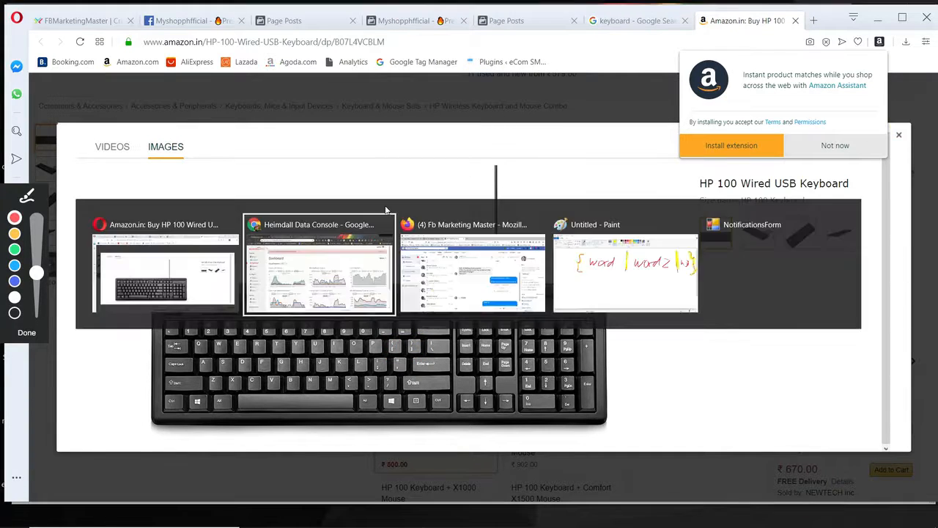
key("alt+Tab")
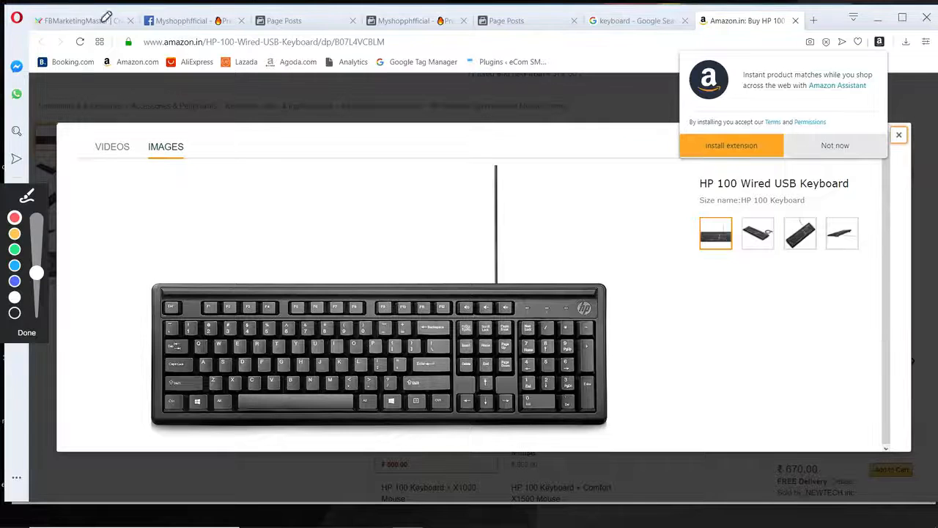
left_click(26, 332)
left_click(86, 21)
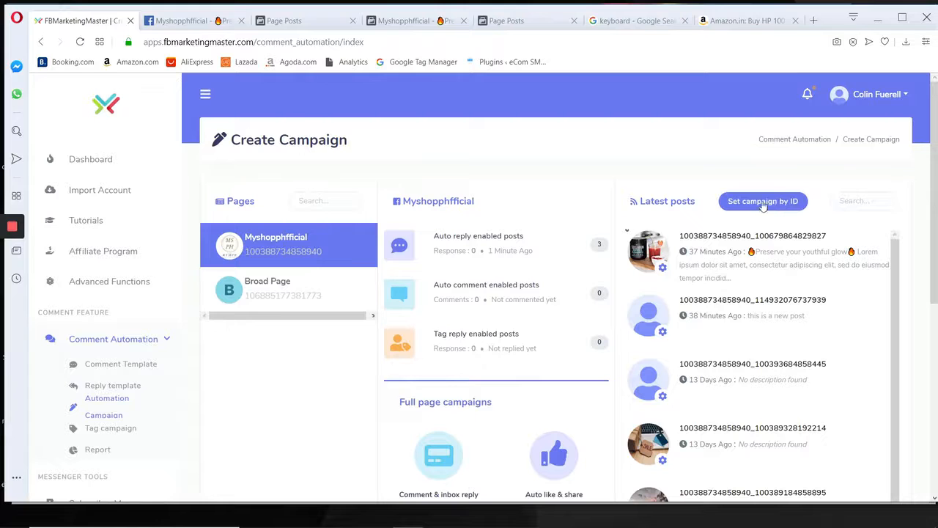
left_click(664, 268)
left_click(708, 279)
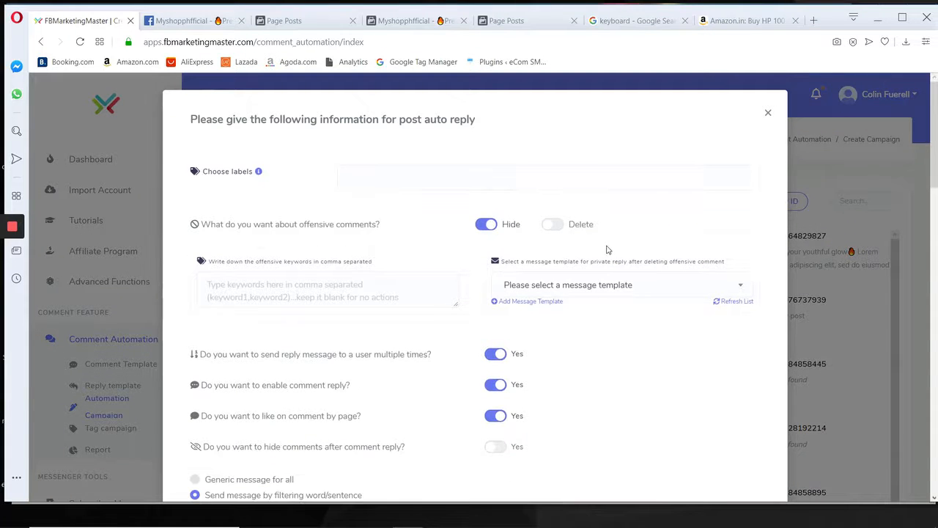
Clear the comment reply message belonging to the filter word "hello".
scroll(390, 234, "down", 5)
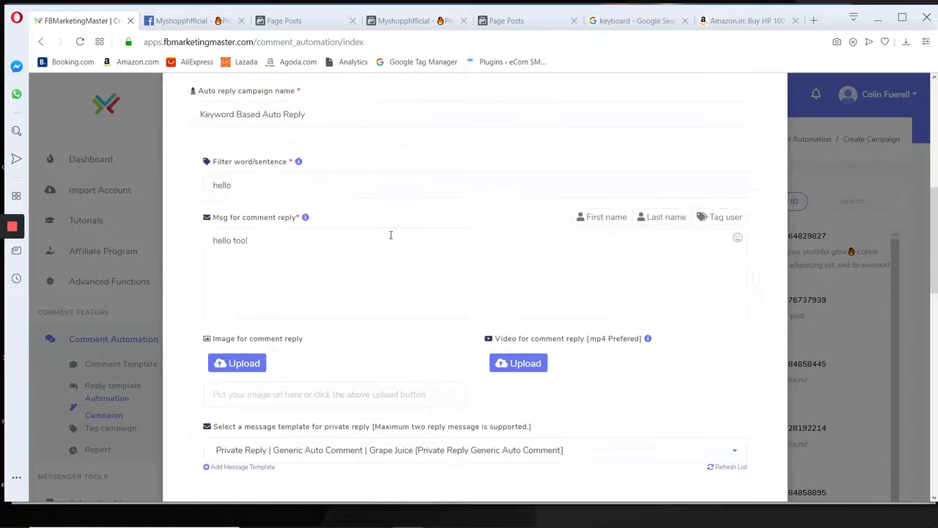
scroll(373, 237, "down", 1)
left_click(307, 202)
left_click(249, 124)
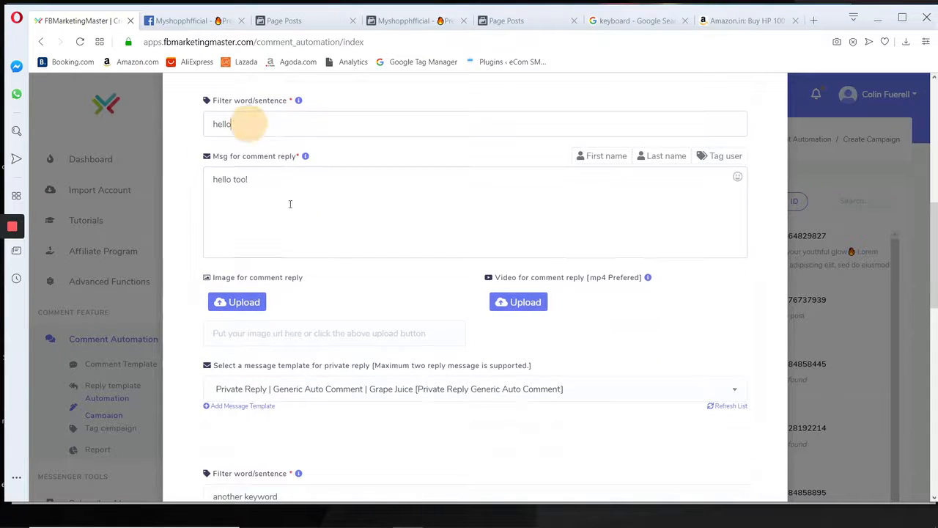
scroll(274, 282, "up", 2)
left_click_drag(287, 312, 195, 303)
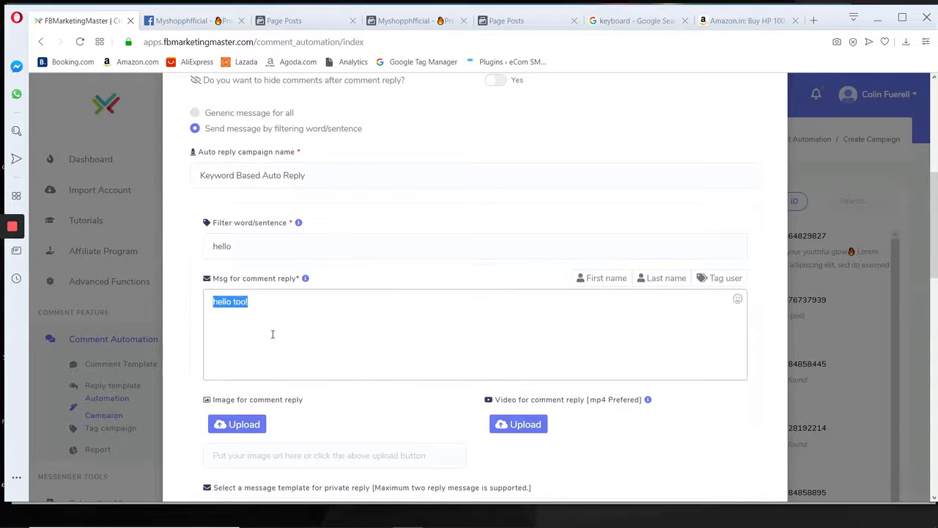
key("BackSpace")
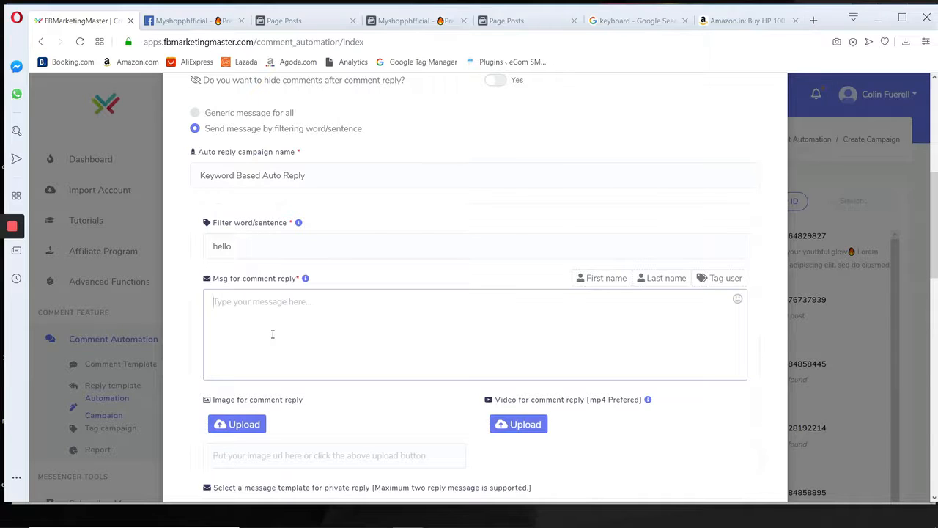
type("{")
key("BackSpace")
type("{}0")
key("BackSpace")
key("Delete")
Enter the comment reply as alternatives inside a curly brace, separated by vertical bars: {hello|Hi|Good day|Hey|Cheer.
type("{")
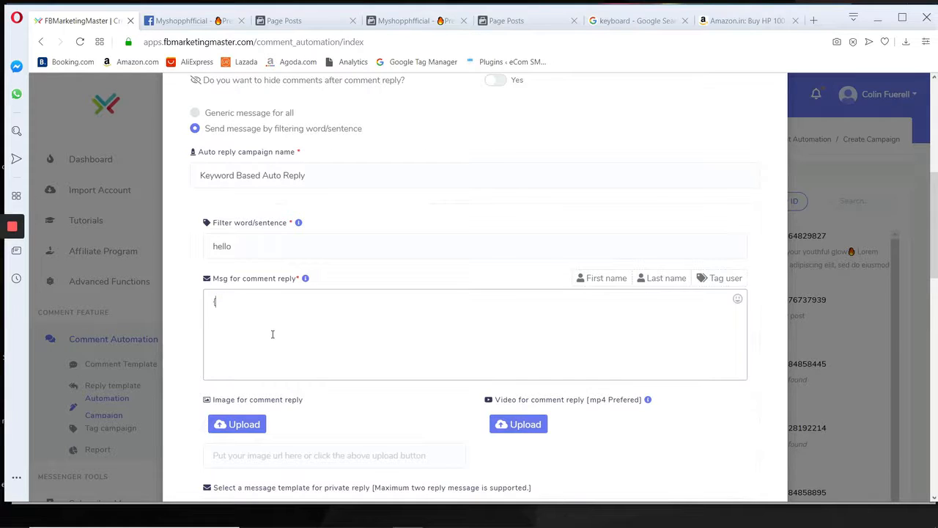
type("hello")
type("|Hi")
type("|Goo da")
type("d")
type("|Hey|")
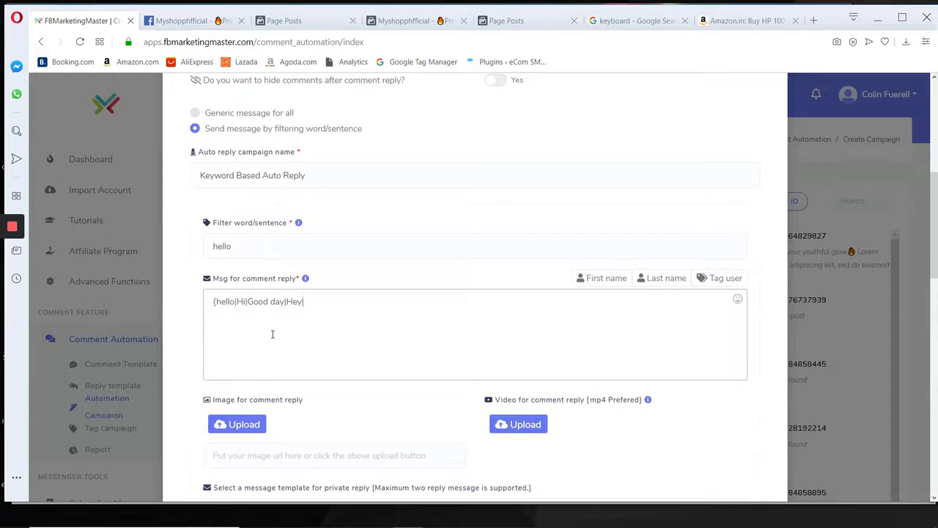
type("Cheers")
Save the post's auto reply campaign and dismiss the confirmation.
scroll(384, 350, "down", 12)
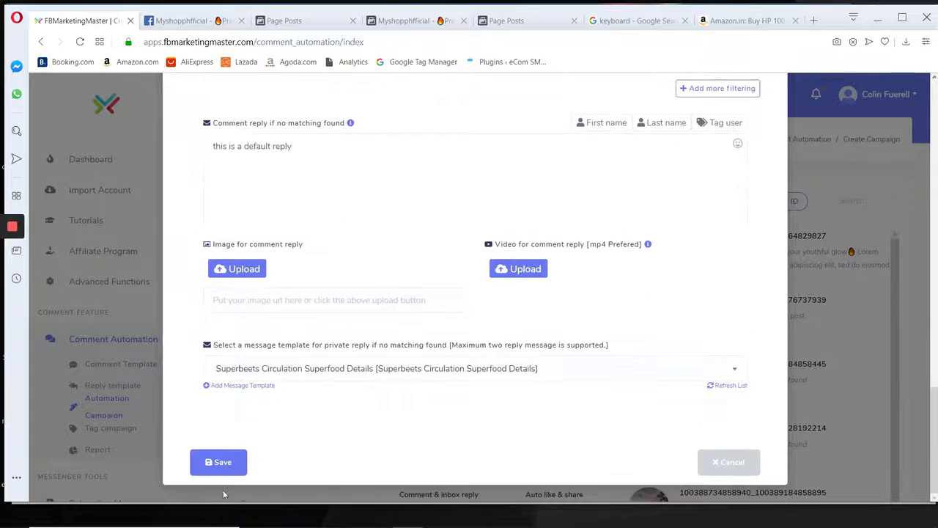
left_click(211, 463)
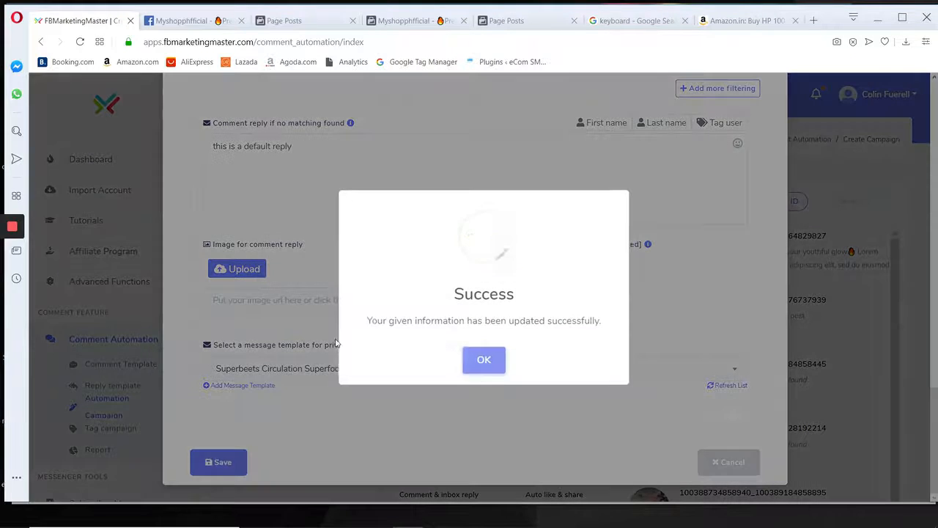
left_click(483, 362)
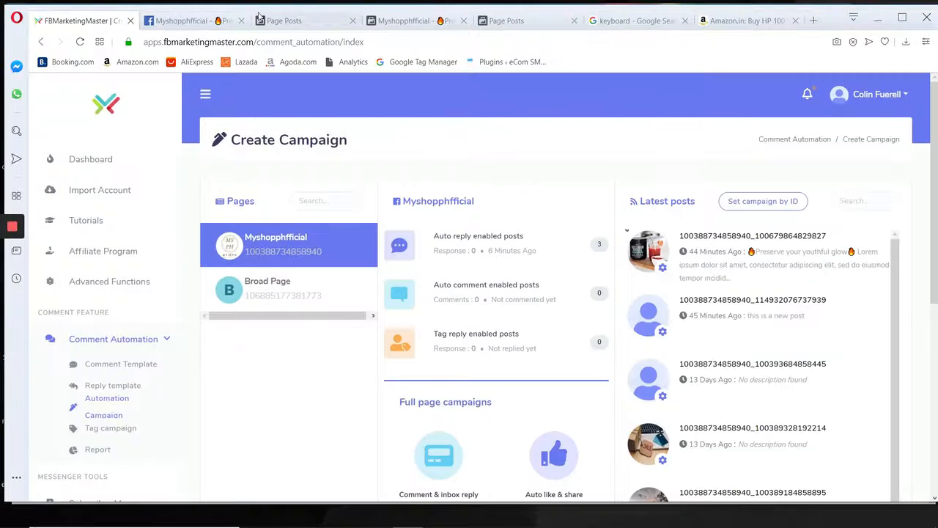
Switch to the Facebook page of the "Preserve your youthful glow" post and look over its comments.
left_click(187, 21)
left_click(77, 20)
left_click(710, 242)
left_click(310, 20)
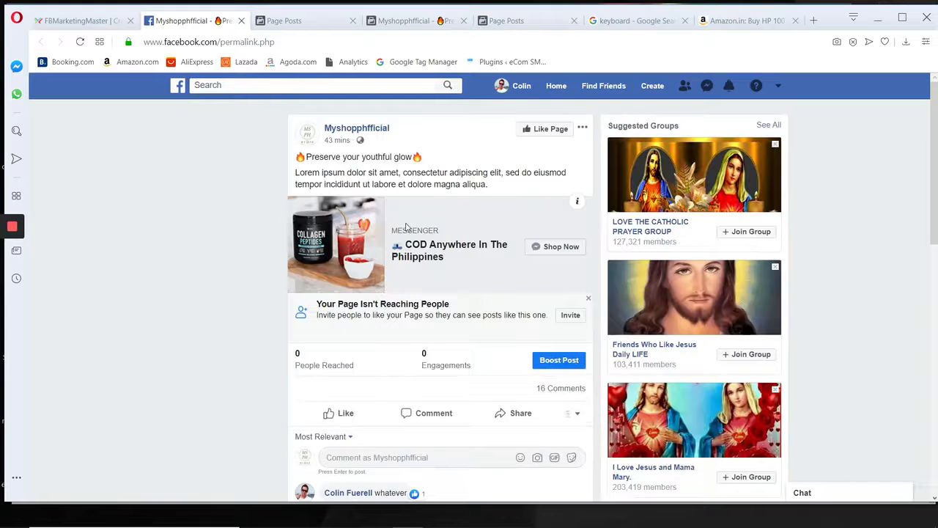
scroll(513, 242, "down", 8)
scroll(576, 256, "up", 7)
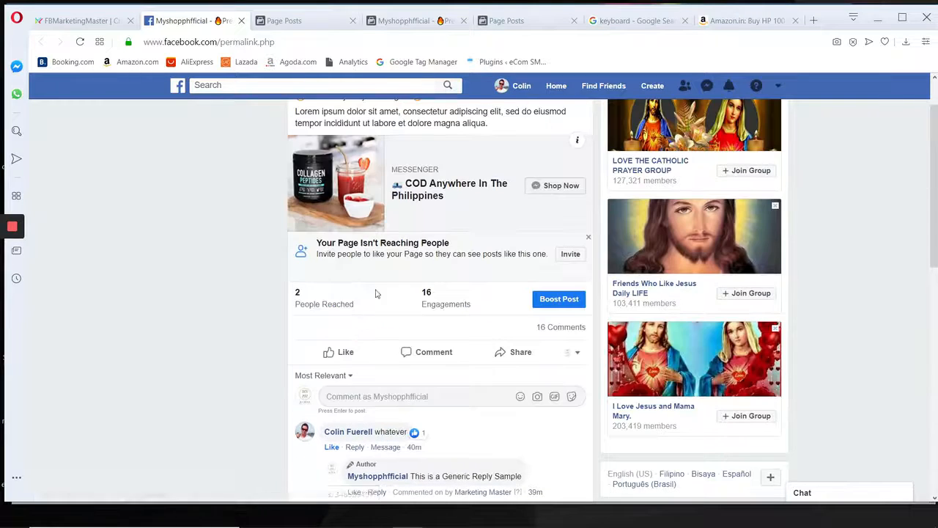
Change the commenting identity on the post to the personal profile and post the comment "hello".
left_click(574, 353)
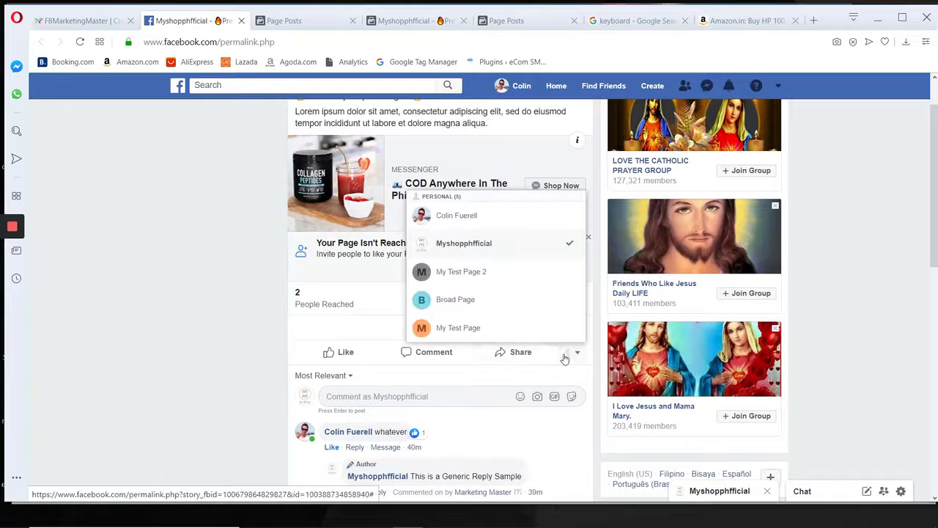
left_click(487, 243)
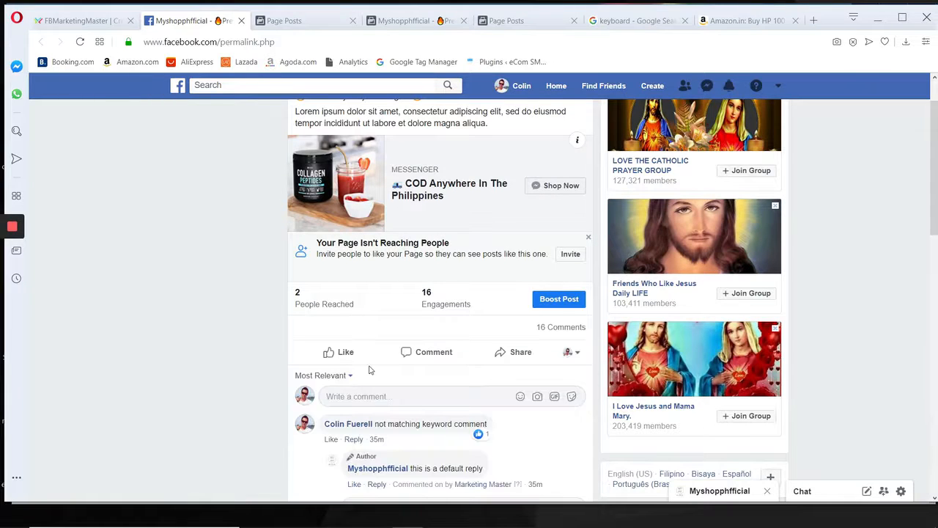
scroll(359, 394, "down", 1)
left_click(359, 335)
type("he")
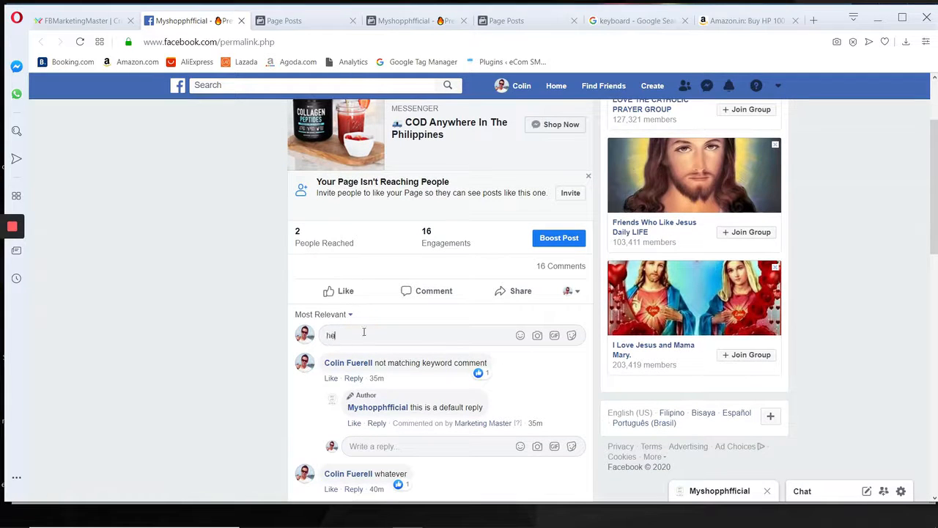
type("llo")
key("Return")
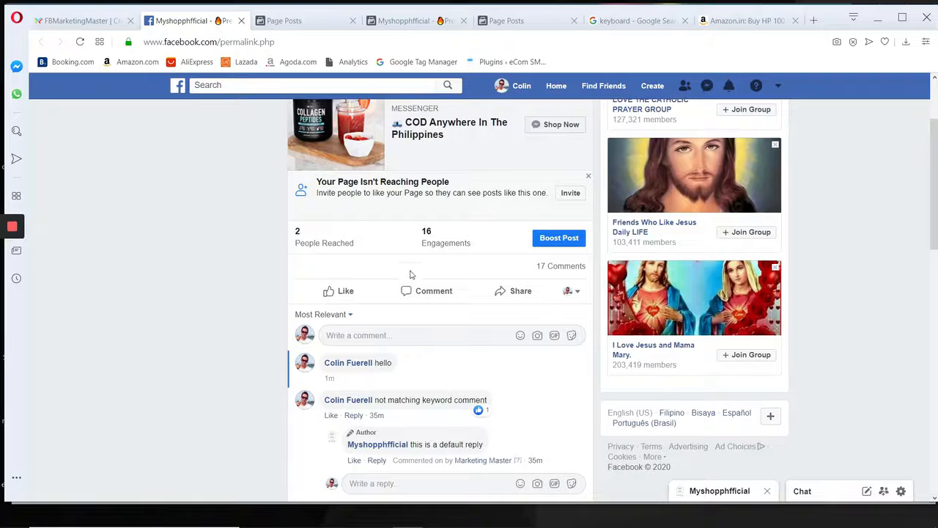
Open the new "hello" comment through its link and check which automatic reply the page gave.
left_click(374, 378)
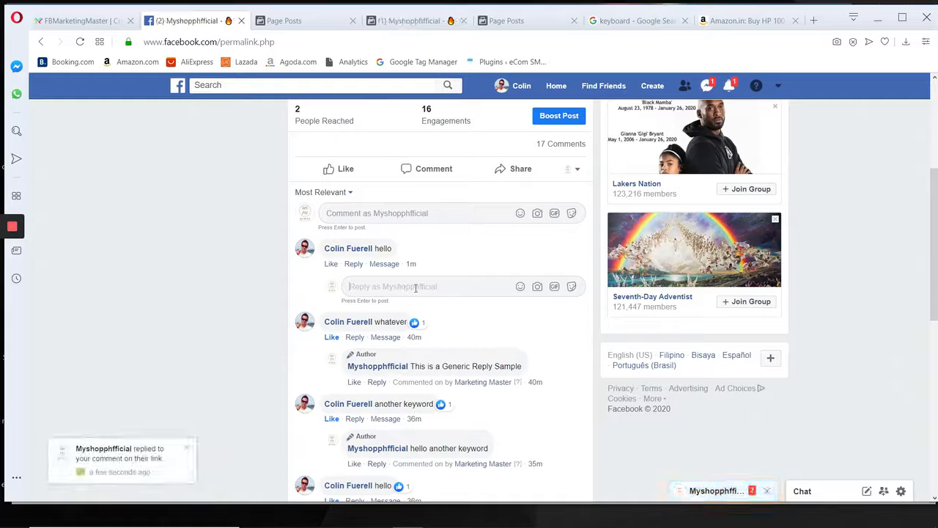
left_click(415, 286)
left_click(152, 452)
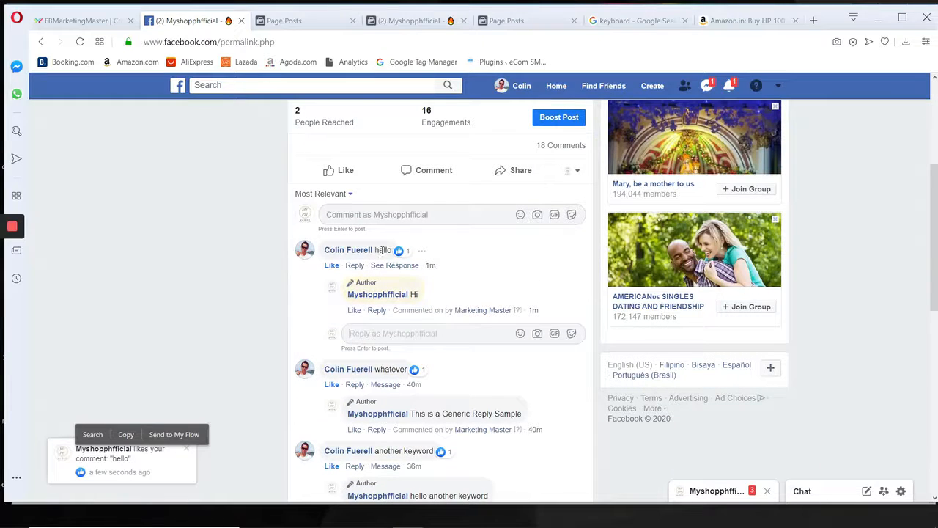
double_click(383, 250)
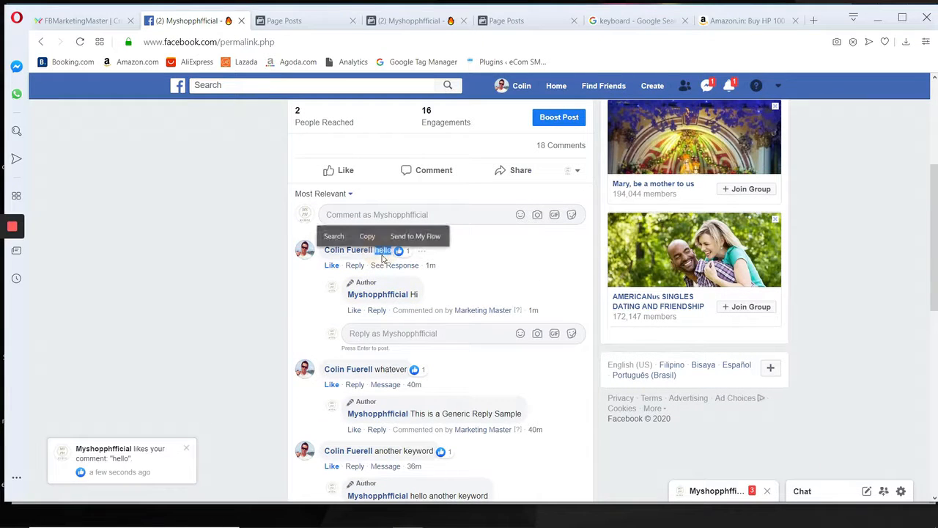
double_click(414, 294)
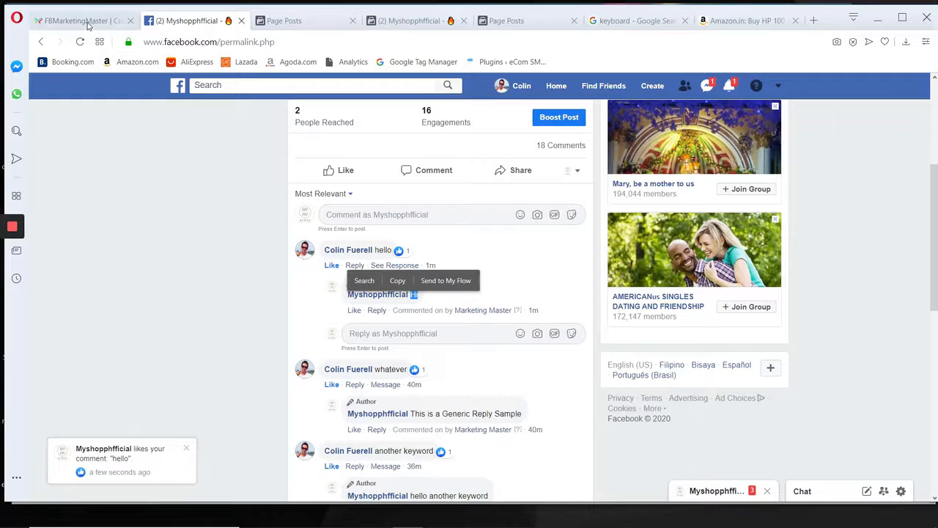
Switch to FBMarketingMaster and open the auto reply campaign of the "Preserve your youthful glow" post for editing.
left_click(87, 22)
left_click(663, 268)
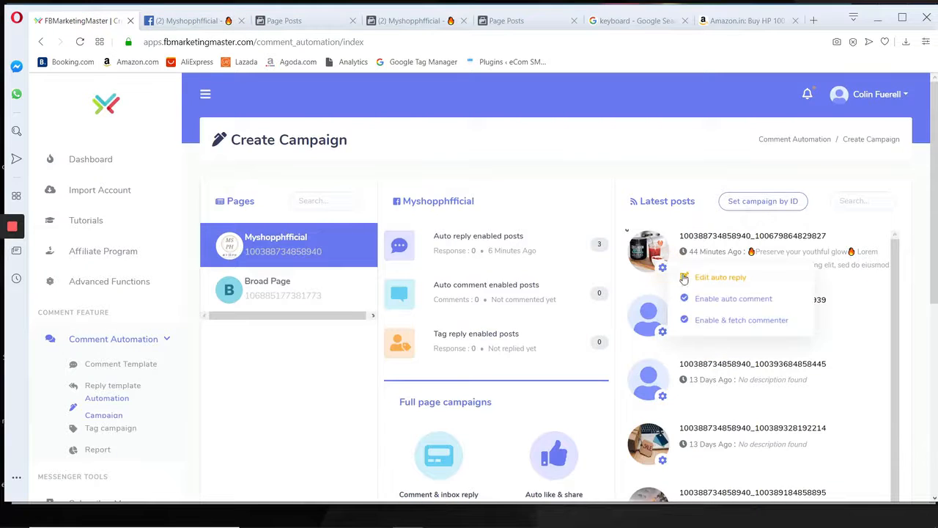
left_click(689, 277)
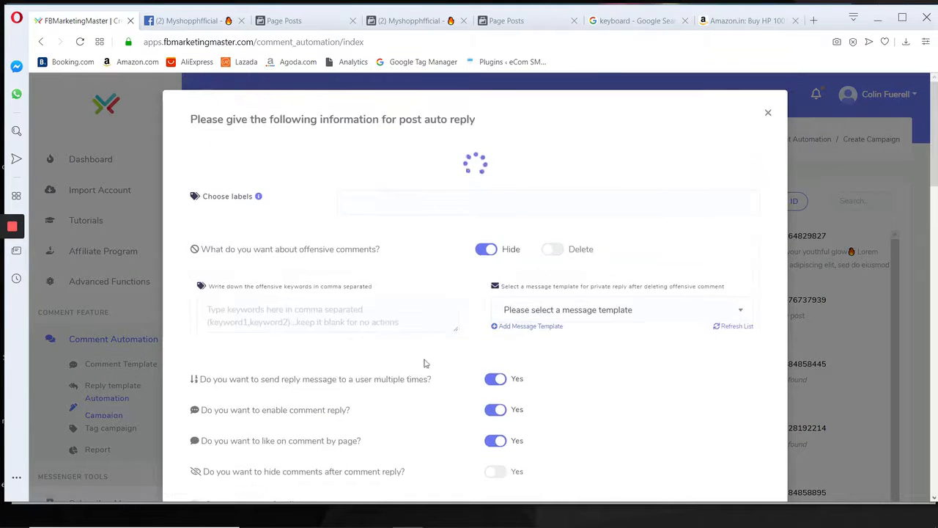
scroll(424, 363, "down", 6)
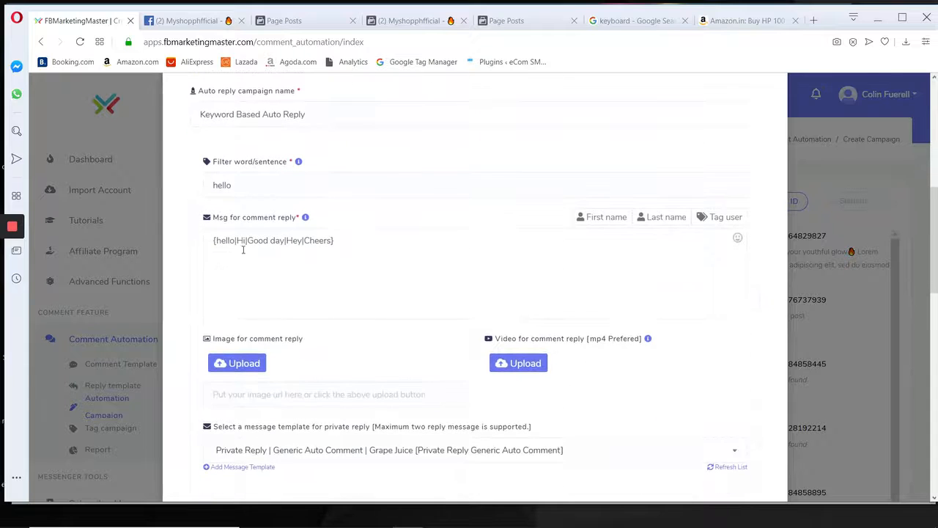
Examine the individual alternatives in the comment reply for the filter word "hello".
left_click(339, 240)
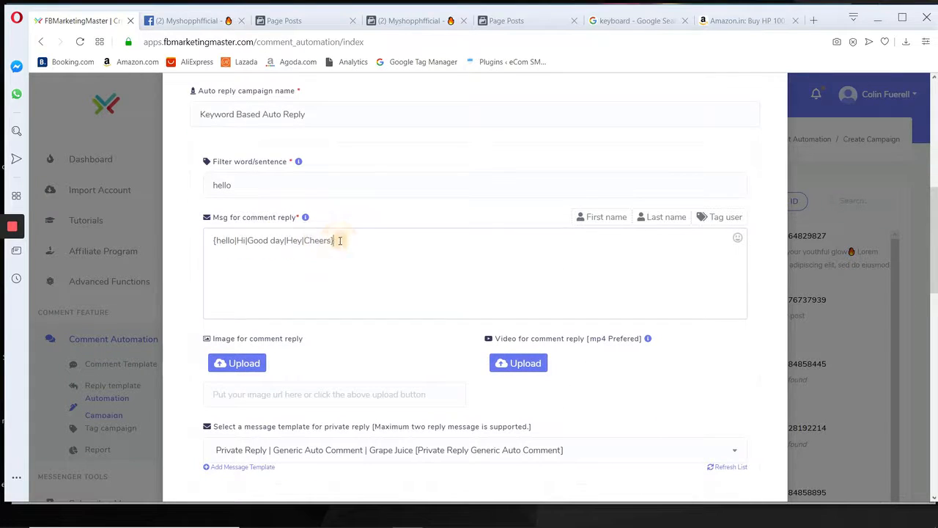
left_click_drag(340, 241, 209, 241)
left_click(247, 240)
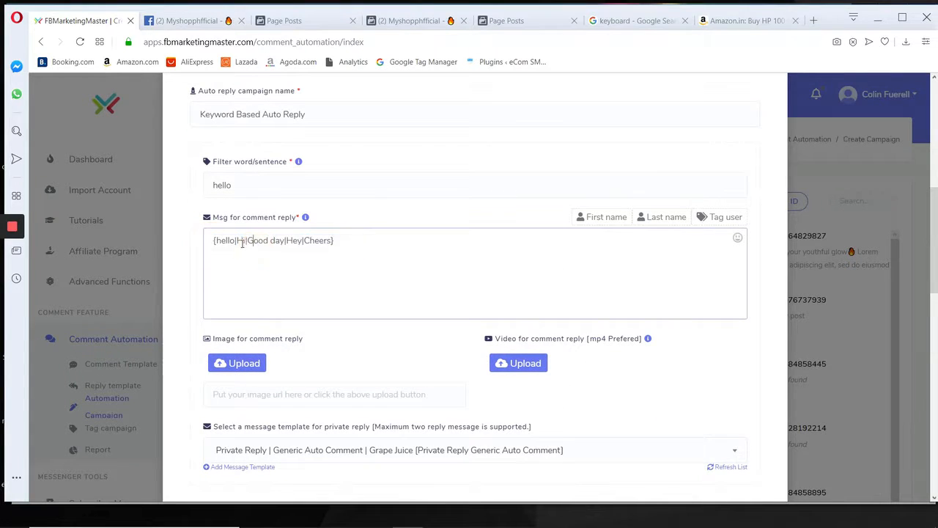
double_click(239, 241)
left_click_drag(248, 240, 286, 241)
left_click_drag(216, 240, 235, 241)
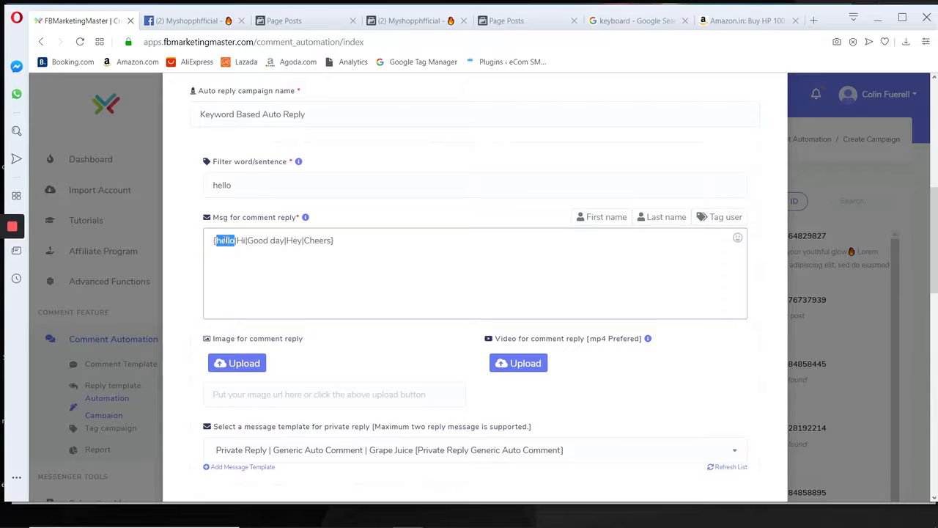
left_click(241, 240)
left_click_drag(254, 240, 297, 240)
Return to the Facebook post and add a second "hello" comment as the personal profile.
left_click(187, 21)
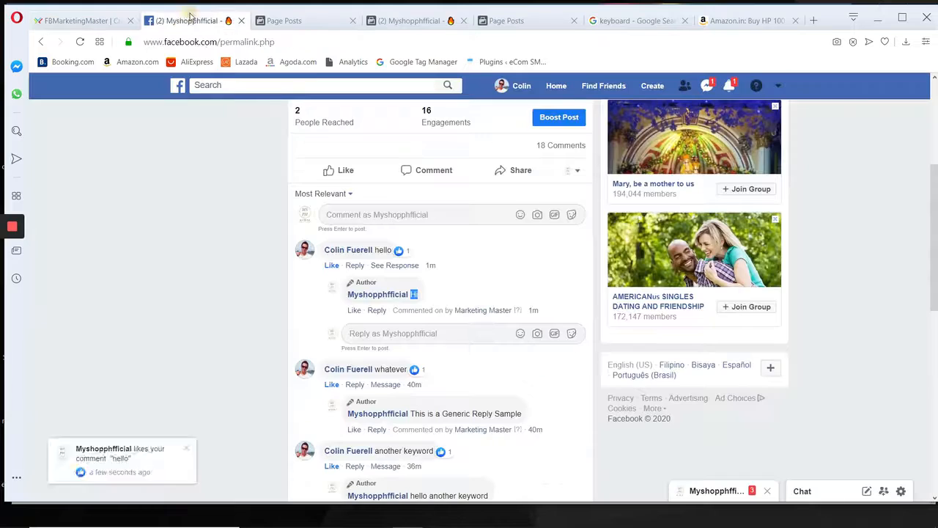
left_click(396, 217)
left_click(577, 170)
left_click(499, 209)
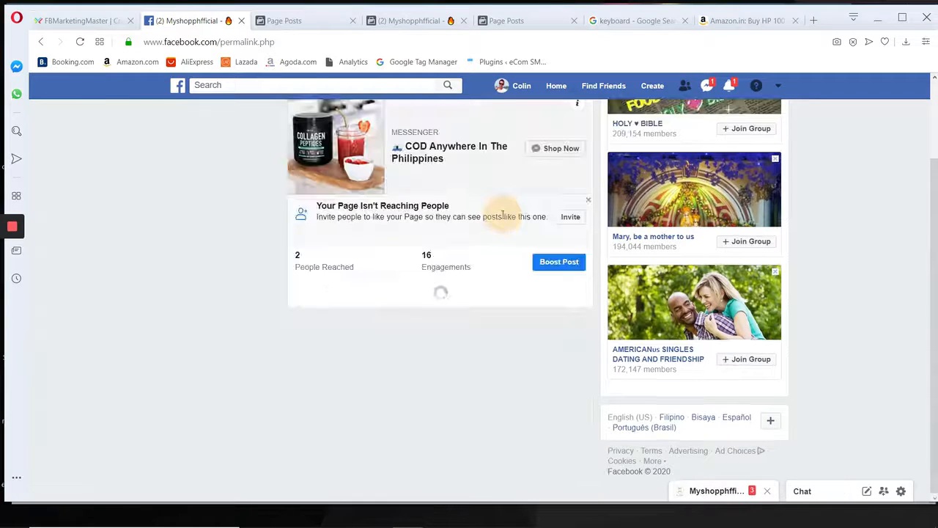
scroll(386, 293, "down", 2)
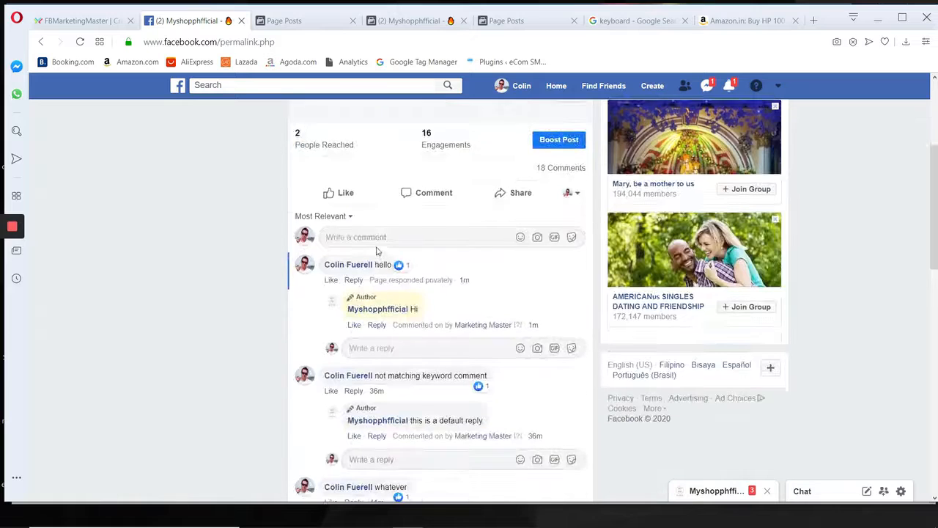
type("hell")
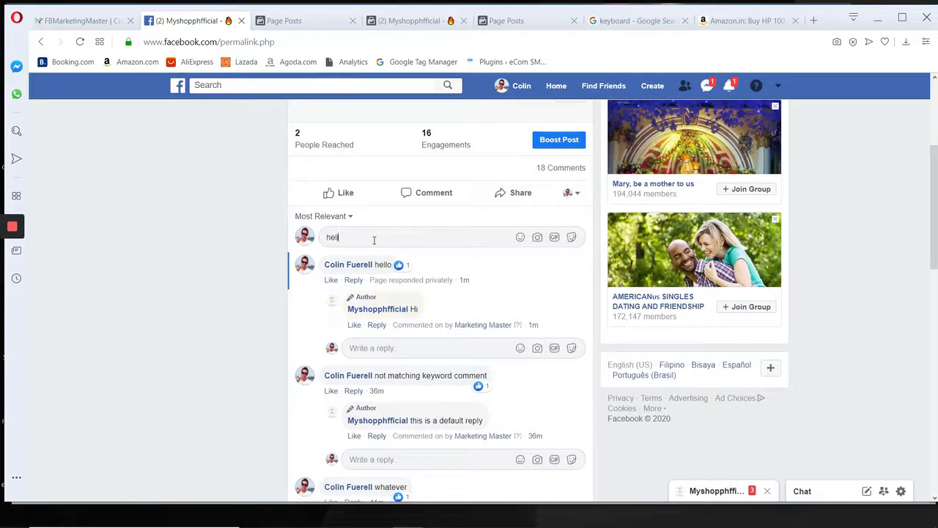
type("o")
key("Return")
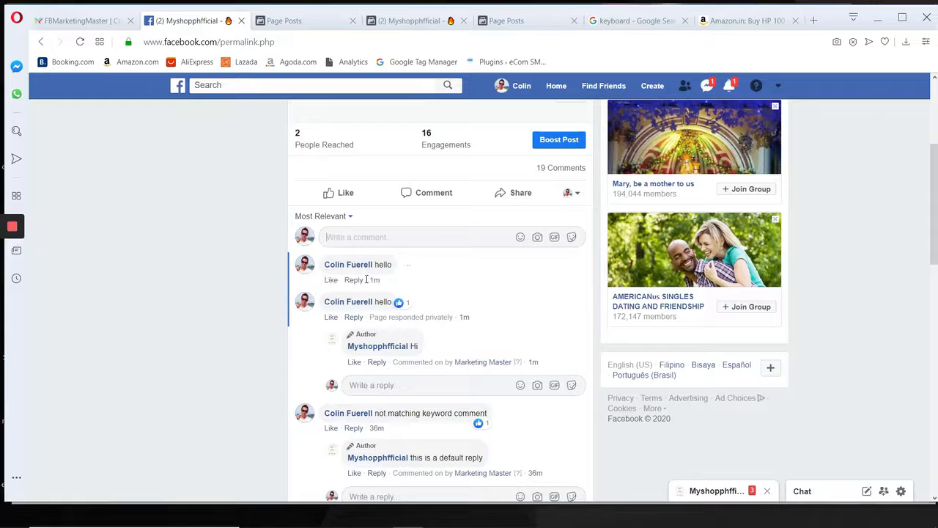
Open the second "hello" comment, reload it and check the wording of the page's automatic reply.
left_click(376, 281)
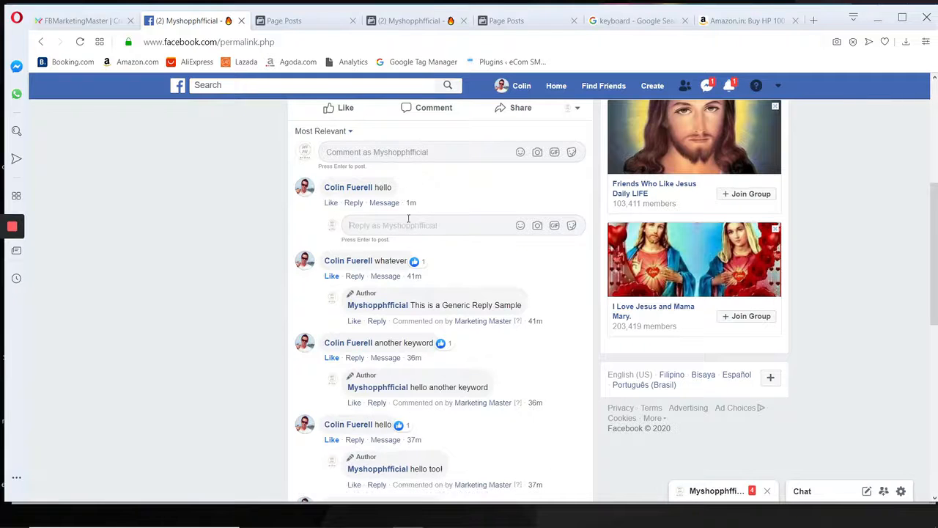
scroll(397, 210, "up", 2)
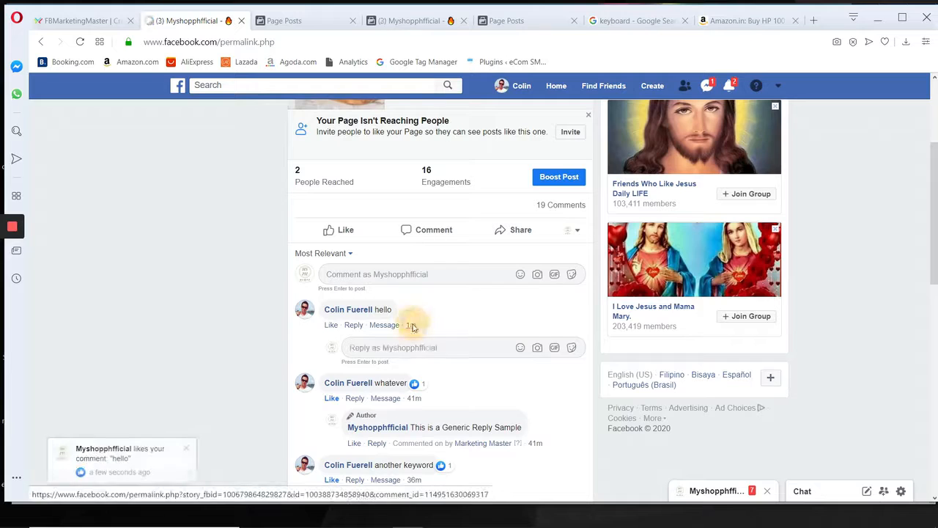
left_click(411, 326)
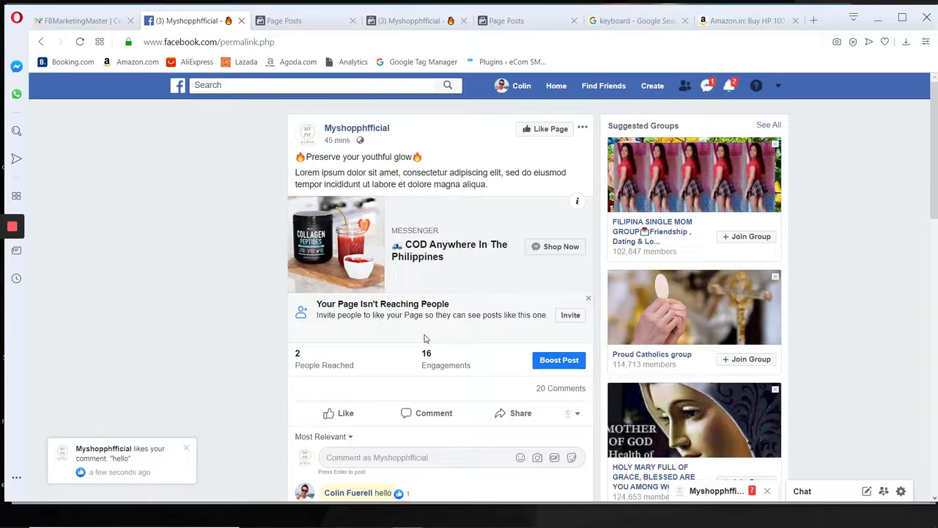
double_click(424, 353)
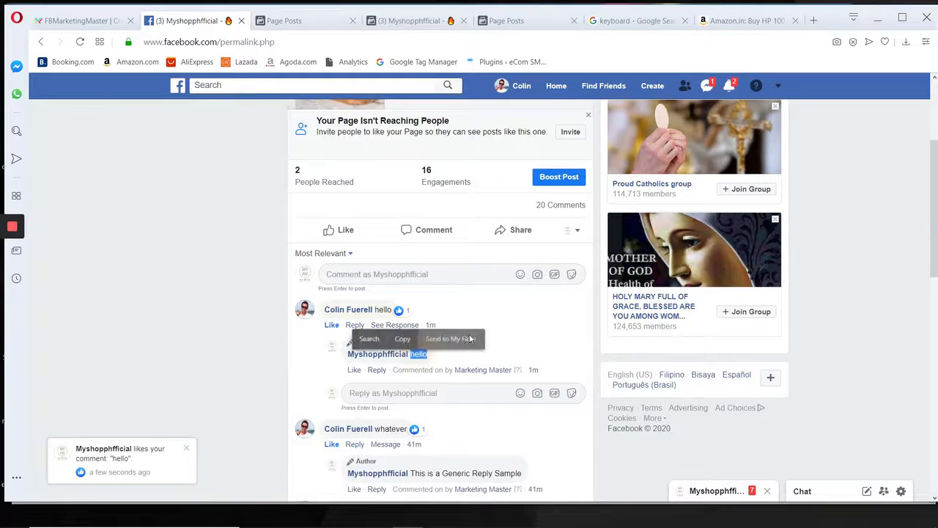
Switch the commenting identity back to the personal profile and post a third "hello" comment.
scroll(404, 293, "down", 1)
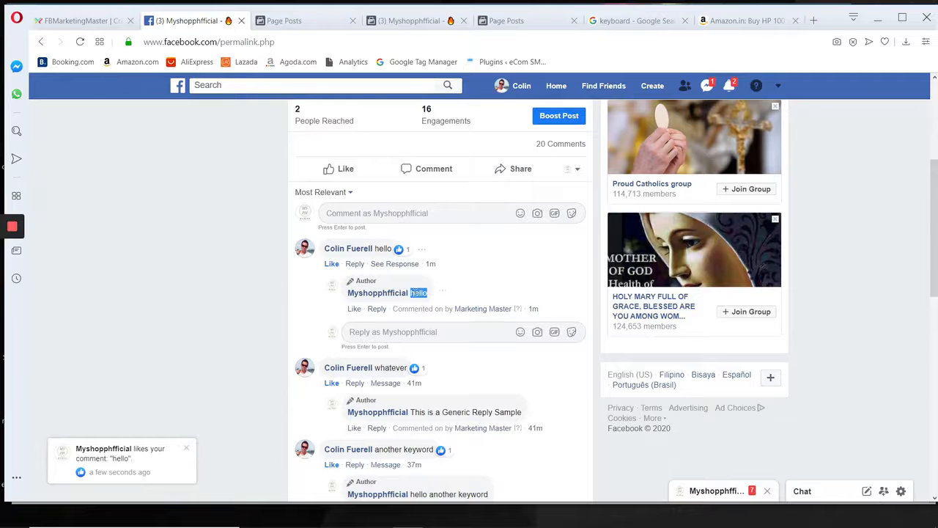
left_click(574, 166)
left_click(538, 208)
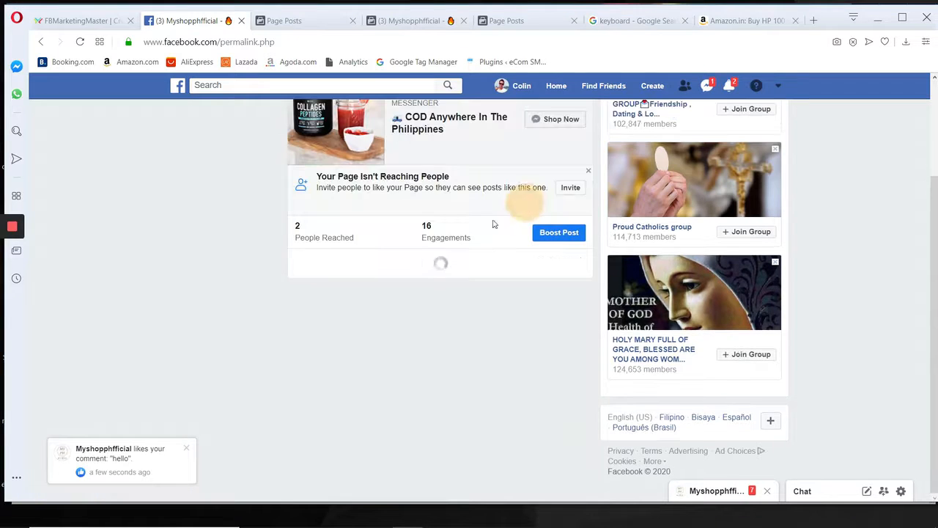
left_click(357, 332)
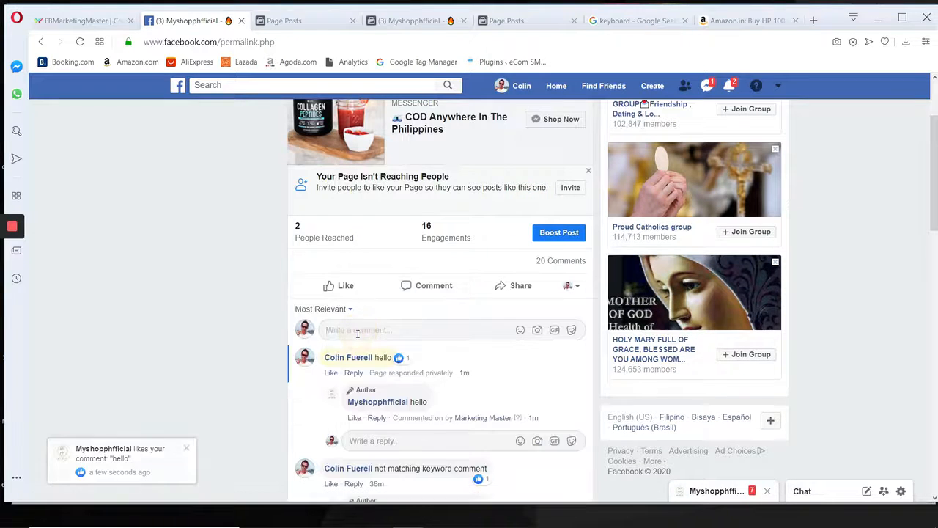
type("hello")
key("Return")
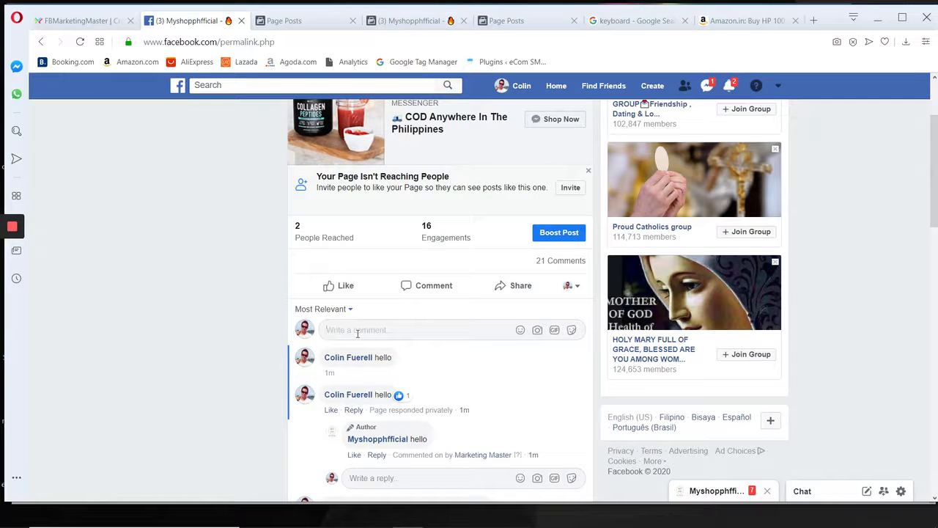
Open the third "hello" comment, follow its reply notification and check the wording of the automatic reply.
scroll(357, 333, "down", 1)
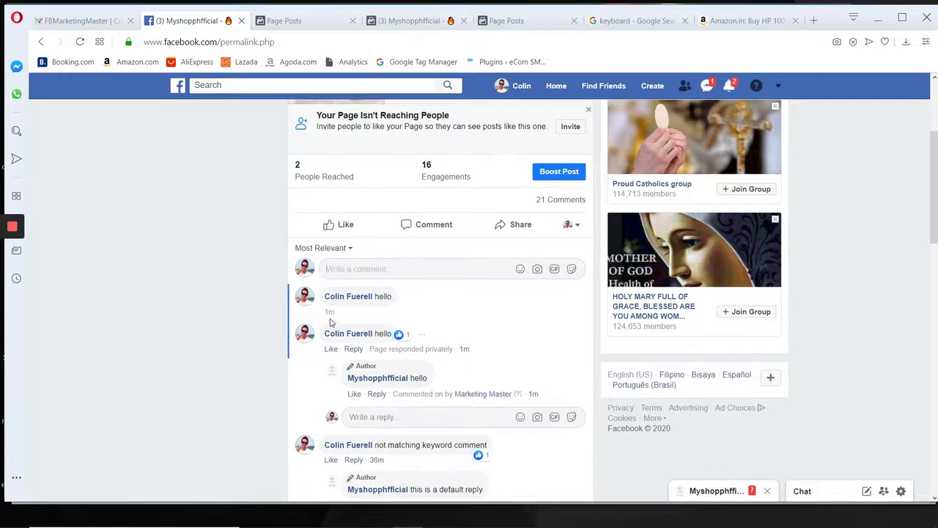
left_click(376, 312)
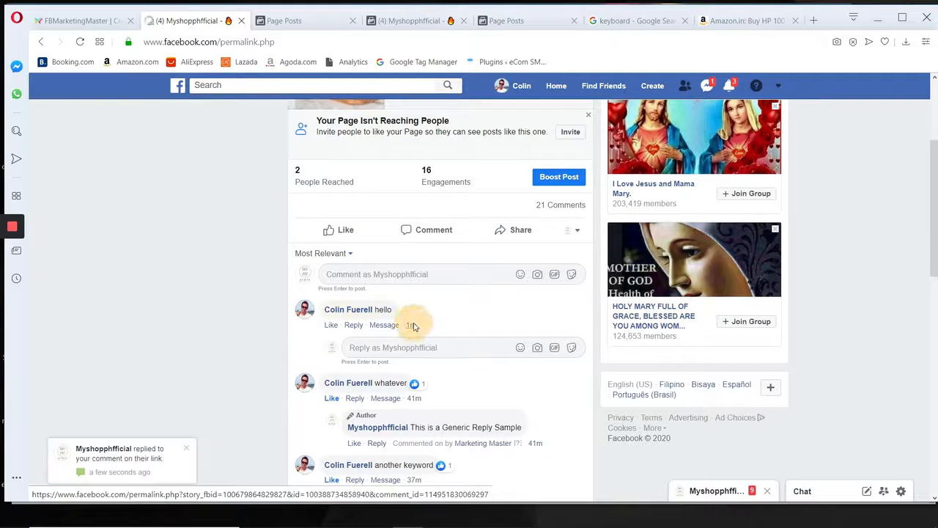
left_click(126, 459)
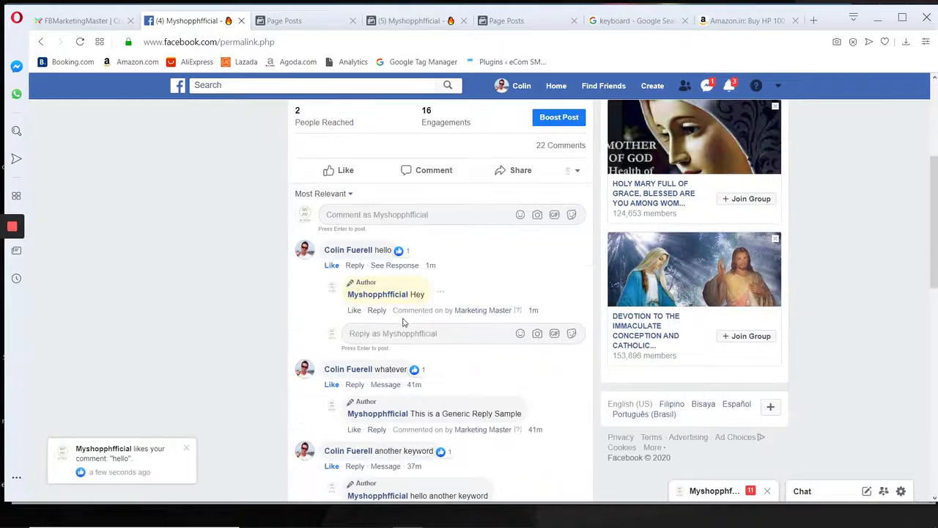
double_click(418, 294)
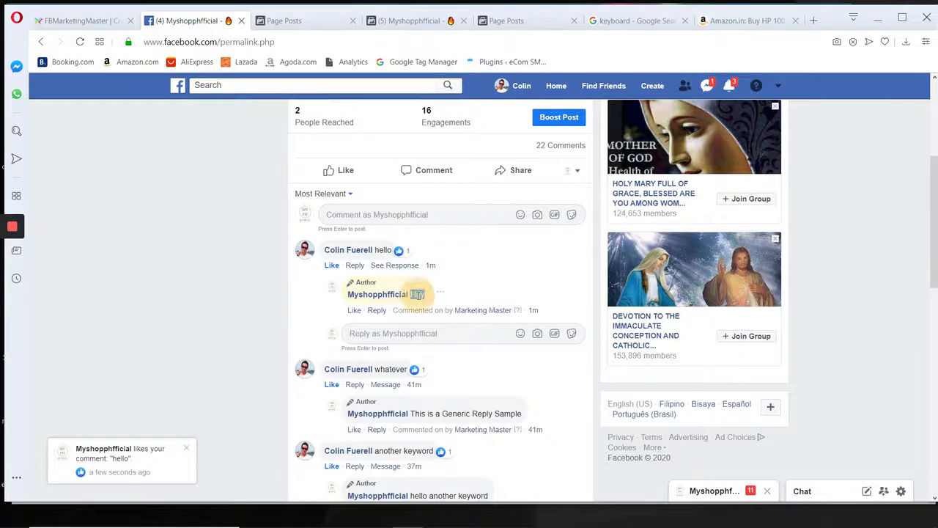
left_click(280, 268)
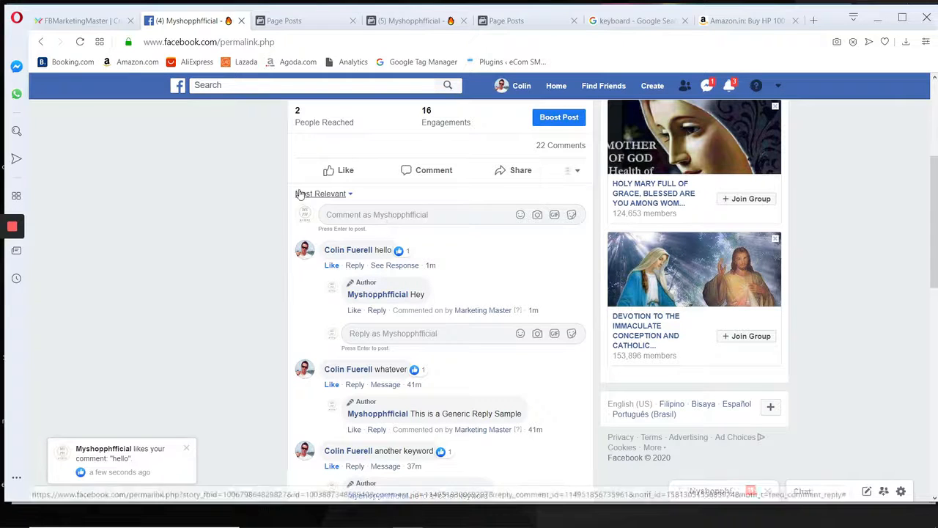
Switch back to the campaign in FBMarketingMaster, clear the comment reply for "hello" and undo the clearing.
left_click(74, 20)
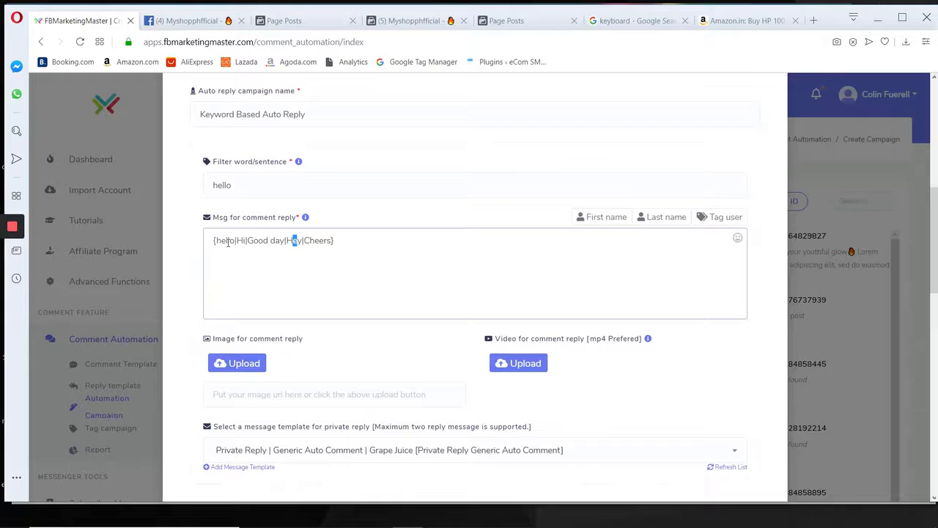
left_click_drag(335, 241, 197, 245)
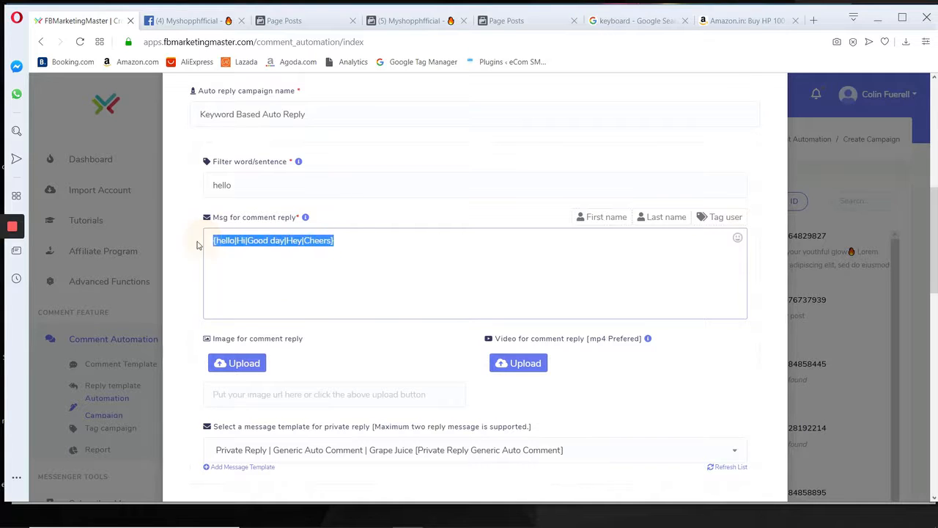
key("BackSpace")
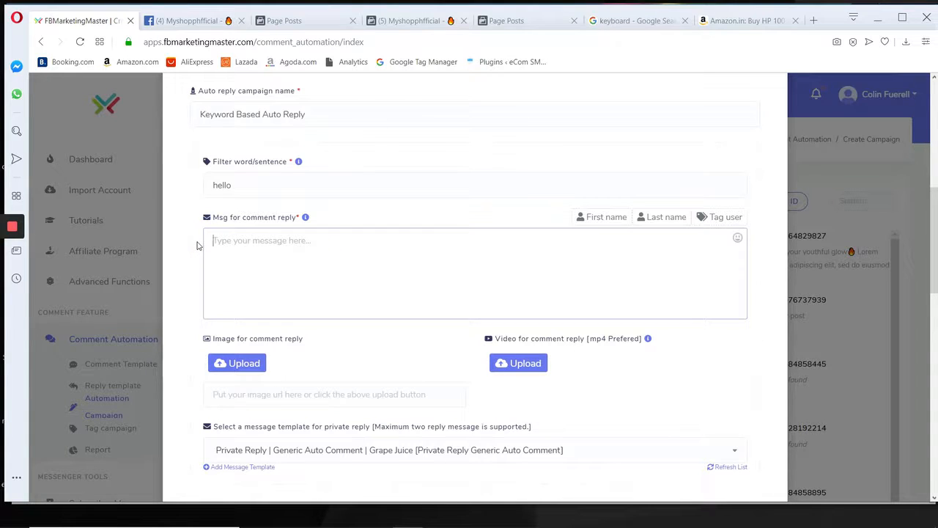
key("ctrl+z")
left_click(417, 244)
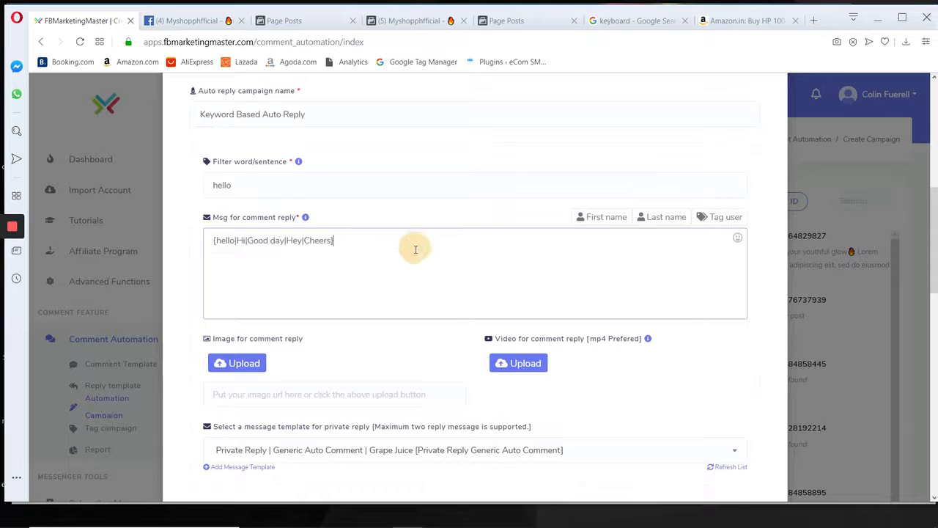
Add the commenter's first-name placeholder and "!" after the greeting variants, then start a second spintax group below with "Thank you for the comment|".
left_click(607, 220)
left_click(475, 241)
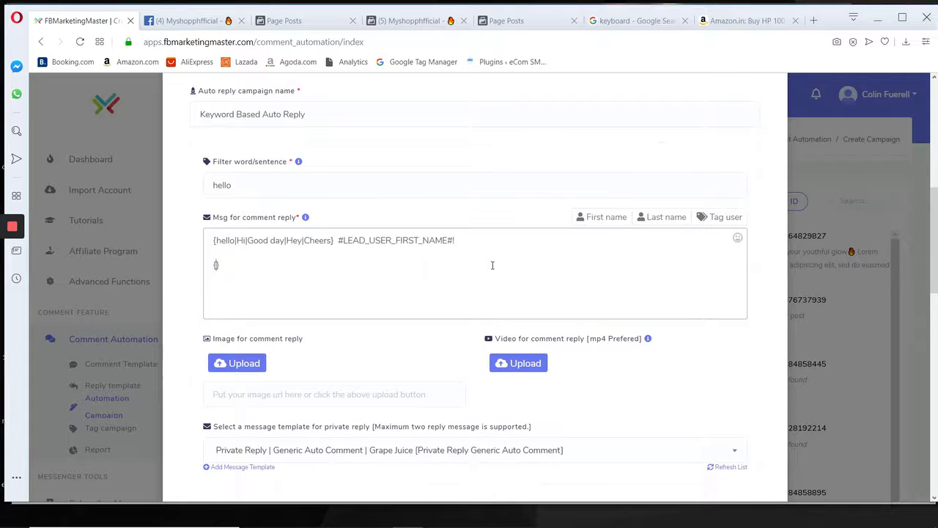
type("Tahnks")
key("BackSpace")
key("BackSpace")
key("BackSpace")
key("BackSpace")
type("hnk")
type("nka you for the co")
type("mmne")
key("BackSpace")
key("BackSpace")
type("ent|")
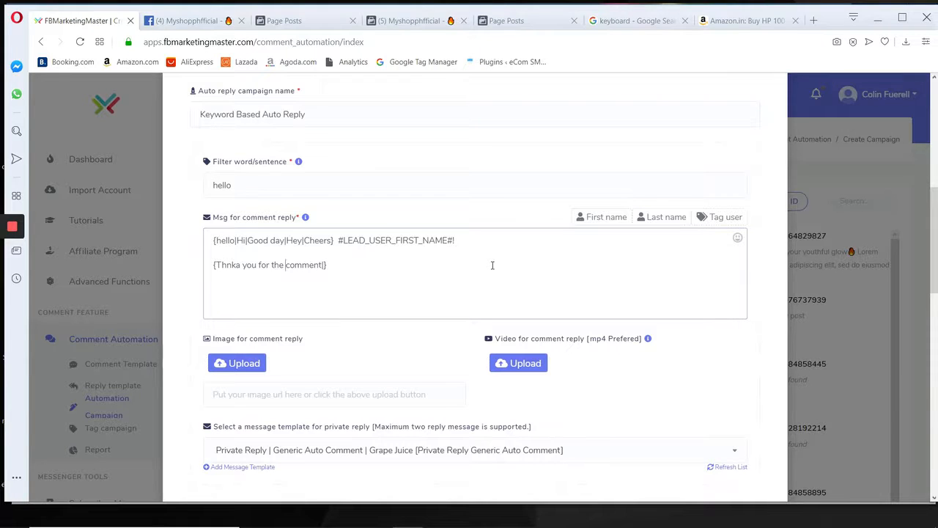
type("a")
key("Right")
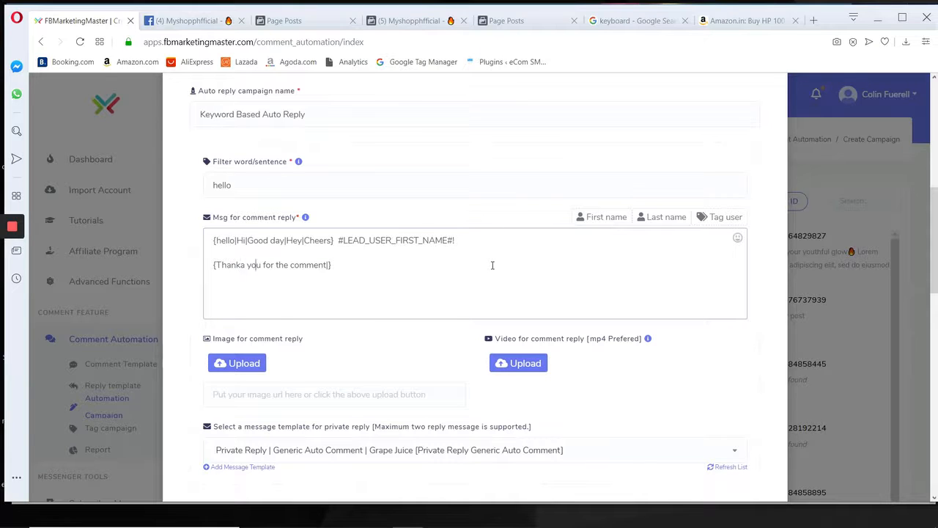
key("Right")
key("Delete")
key("Right")
Complete the second spintax group in the comment reply with the variants "Noted on this...|Glad you asked|Welcome to our page".
type("Noted on ")
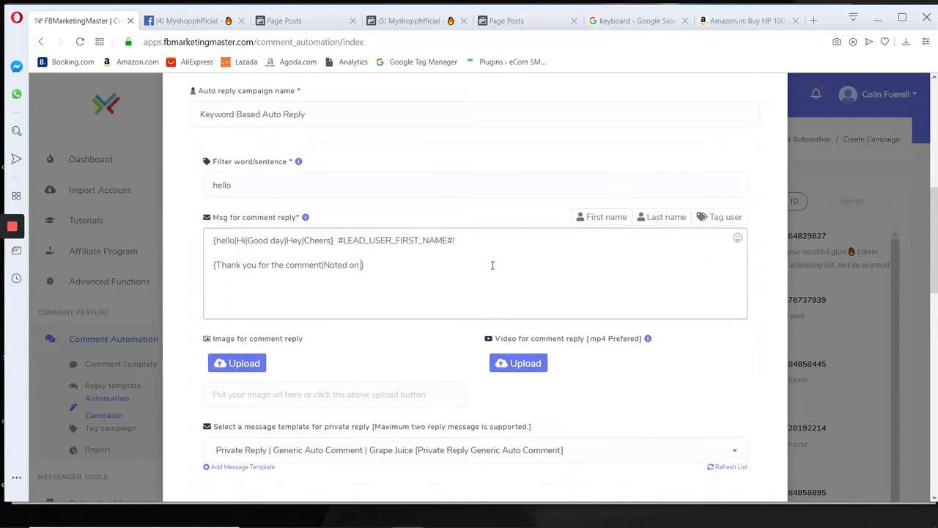
type("this...|Glad you asked|Welc")
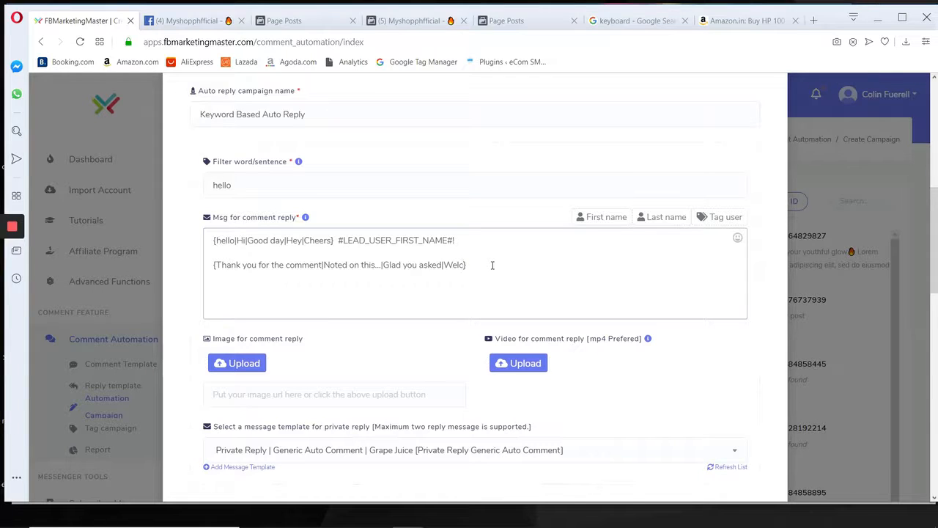
type("ome to our page")
Save the keyword-based auto reply campaign and dismiss the confirmation.
scroll(418, 322, "down", 10)
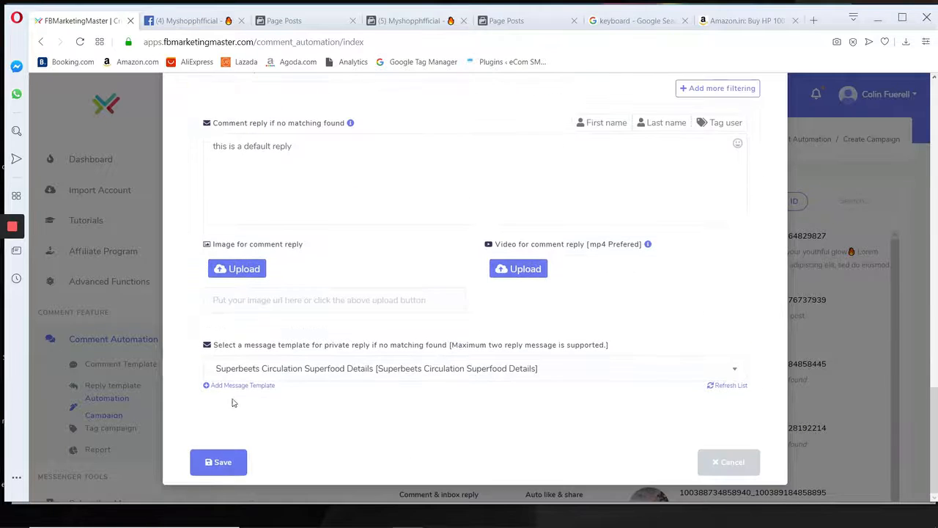
left_click(217, 460)
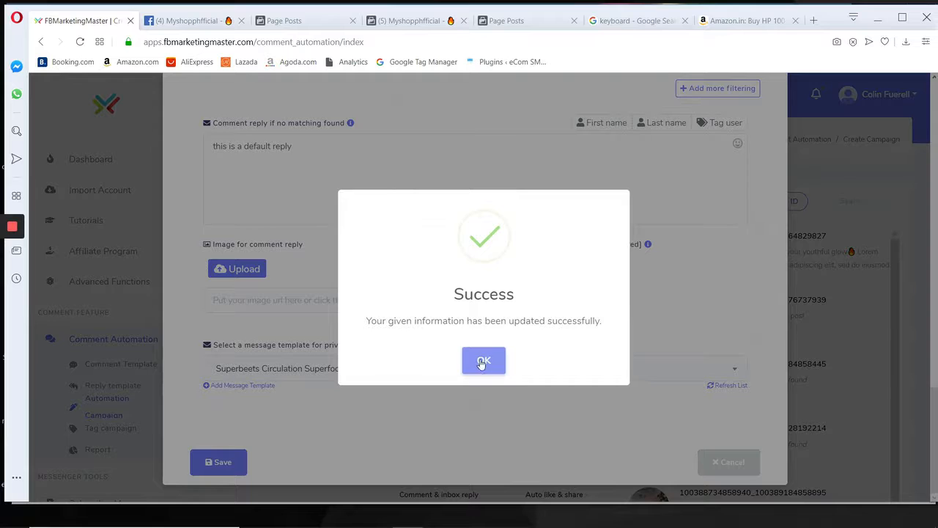
left_click(484, 360)
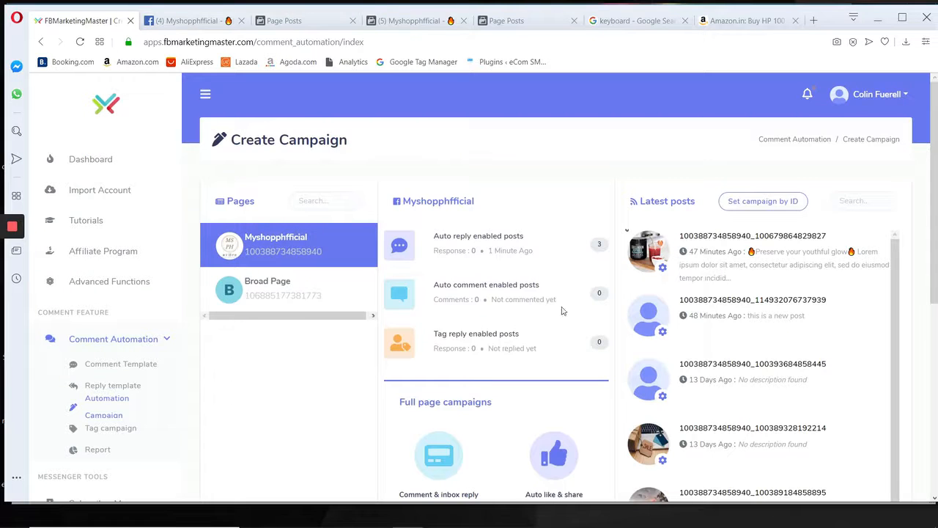
Switch to the Paint sketch of the spintax pattern and highlight its curly braces and vertical bars in yellow.
left_click(500, 515)
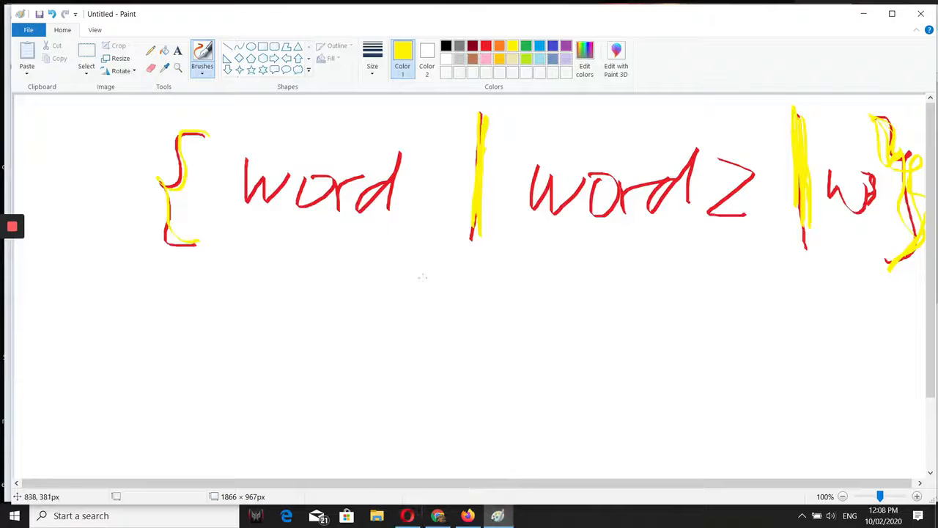
mouse_move(208, 135)
left_mouse_down()
mouse_move(184, 140)
mouse_move(155, 226)
mouse_move(199, 249)
left_mouse_up()
left_click_drag(155, 171, 205, 242)
left_click_drag(470, 118, 466, 219)
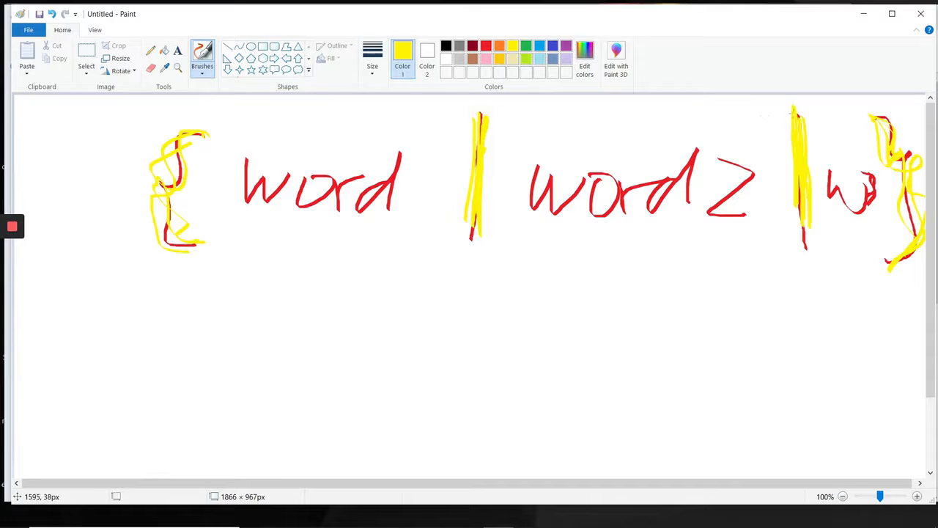
left_click_drag(793, 113, 787, 218)
left_click_drag(883, 117, 921, 247)
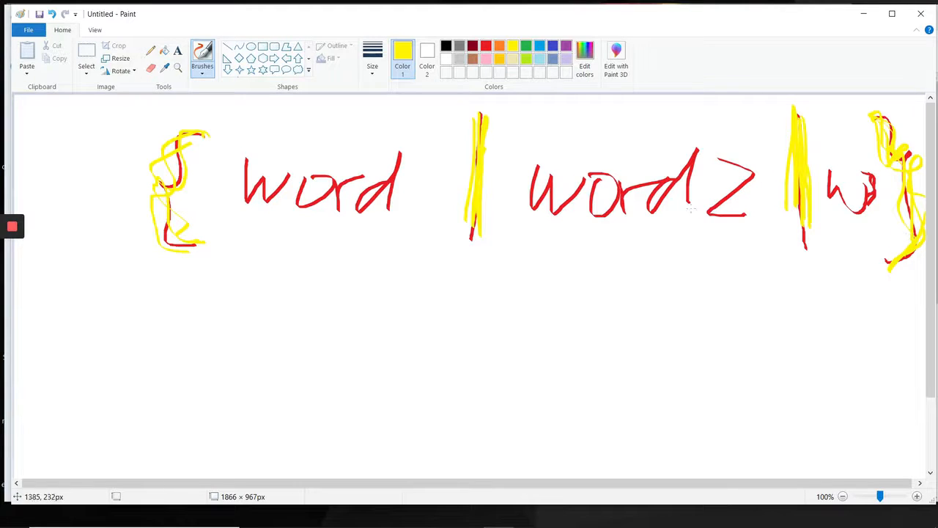
In green, strike out the first "word", write "sentence" above it and mark the other two word slots with an "S".
left_click(525, 45)
left_click_drag(230, 178, 367, 192)
left_click_drag(243, 194, 333, 205)
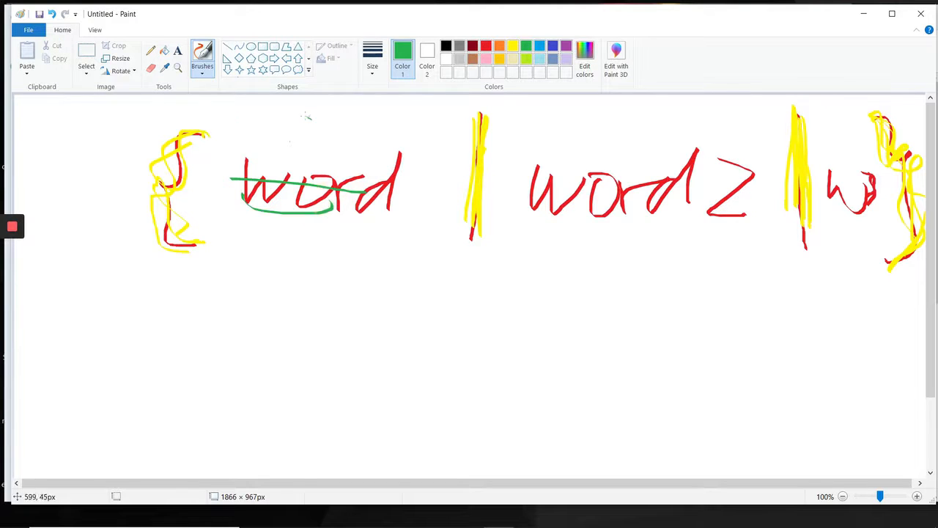
mouse_move(311, 119)
left_mouse_down()
mouse_move(258, 148)
mouse_move(317, 156)
left_mouse_up()
mouse_move(361, 109)
left_mouse_down()
mouse_move(342, 163)
mouse_move(373, 147)
mouse_move(422, 155)
left_mouse_up()
mouse_move(633, 106)
left_mouse_down()
mouse_move(595, 111)
mouse_move(563, 146)
left_mouse_up()
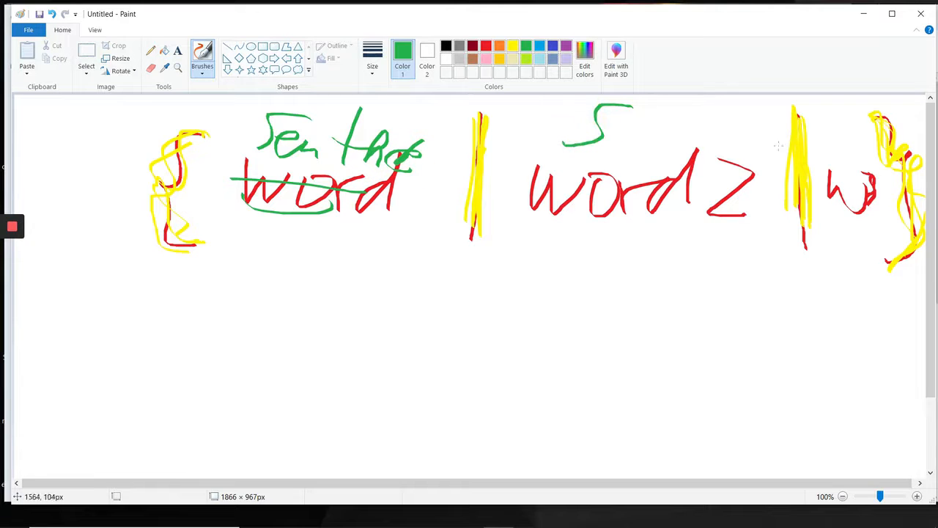
left_click_drag(855, 134, 815, 173)
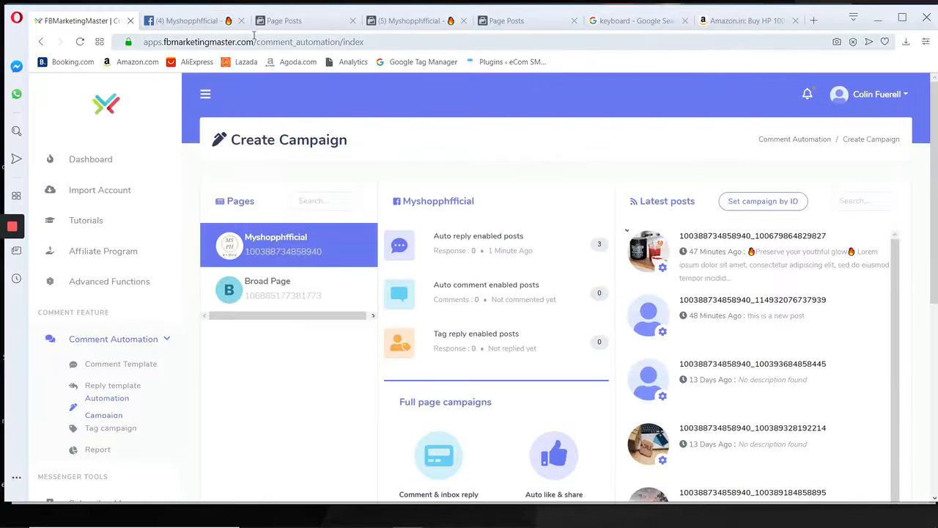
Return to the browser, open the "Preserve your youthful glow" post on Facebook and set the commenting identity to the personal profile.
left_click(722, 236)
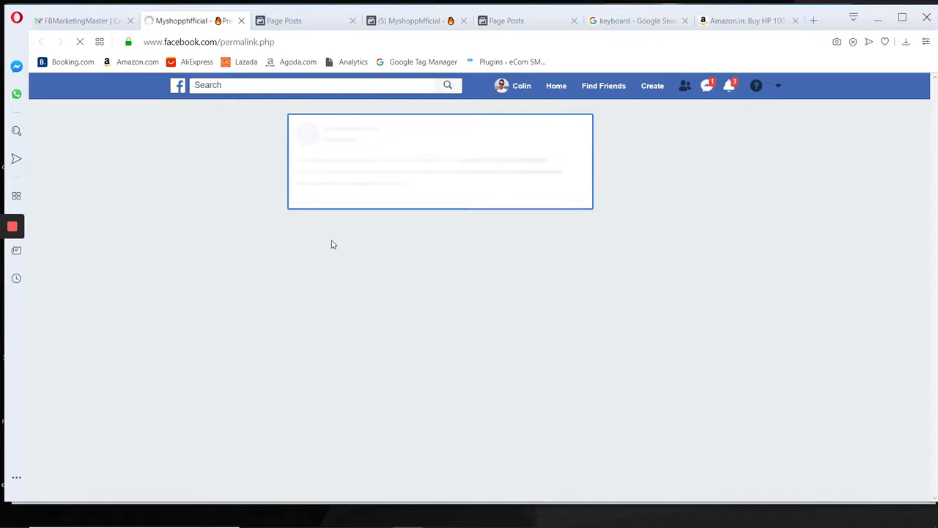
scroll(332, 245, "down", 5)
scroll(530, 218, "up", 2)
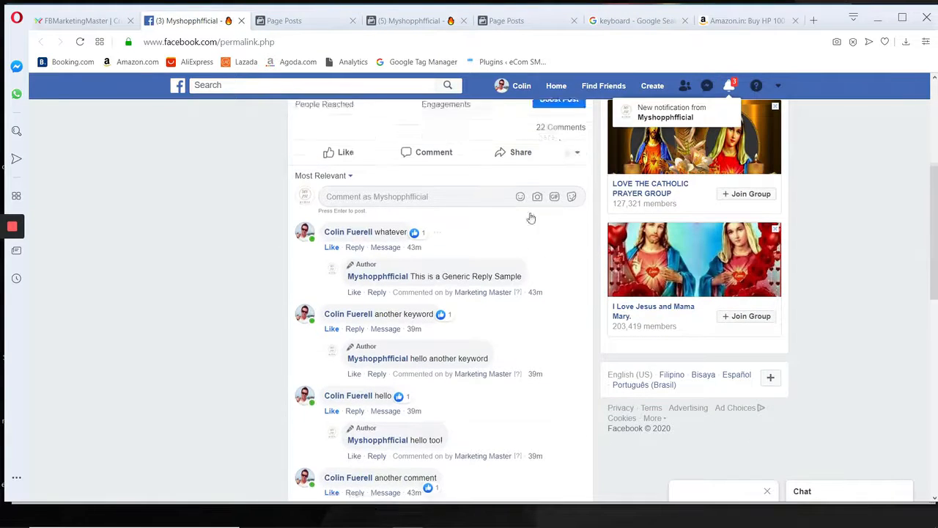
left_click(573, 231)
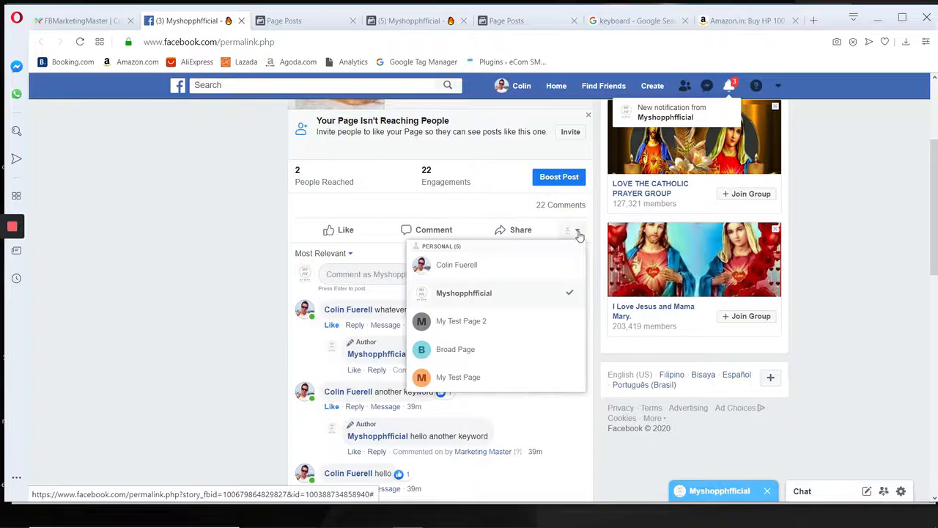
left_click(478, 265)
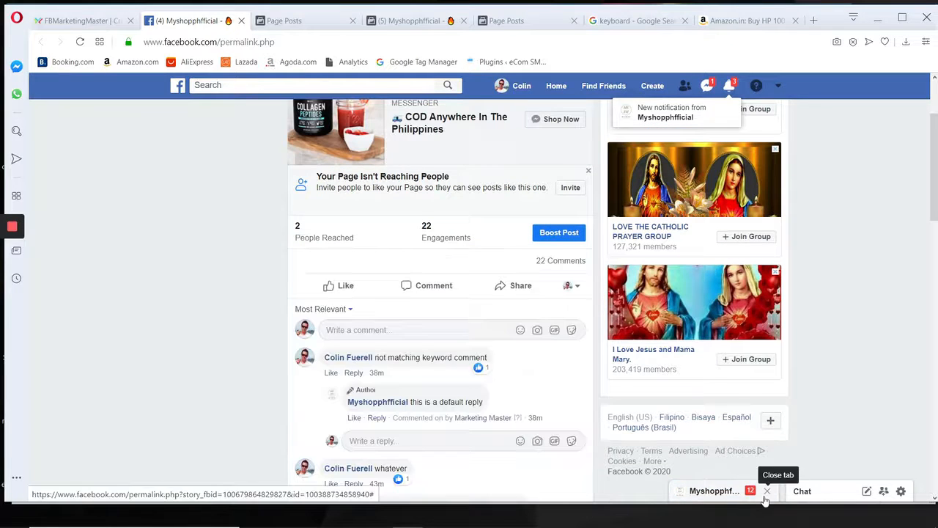
Make sure the personal profile is the commenting identity and post a fourth "hello" comment.
scroll(388, 286, "down", 1)
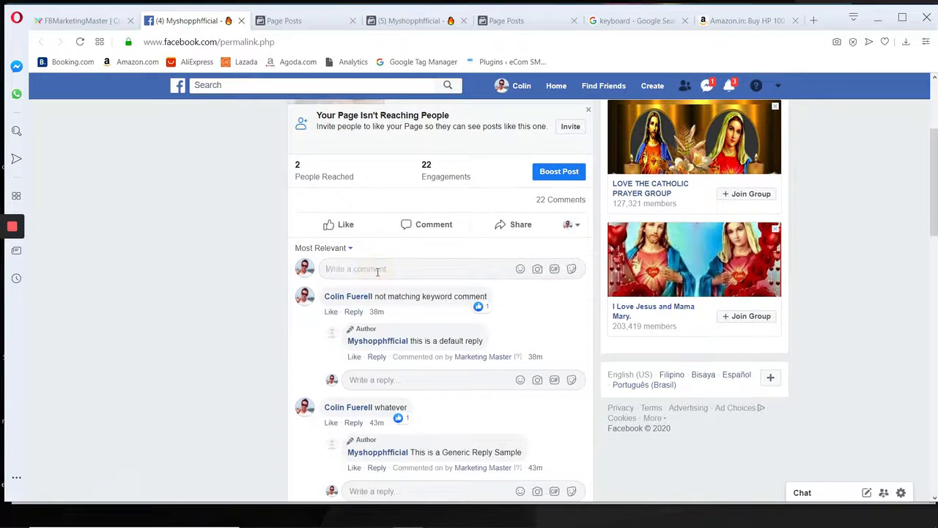
scroll(378, 272, "up", 1)
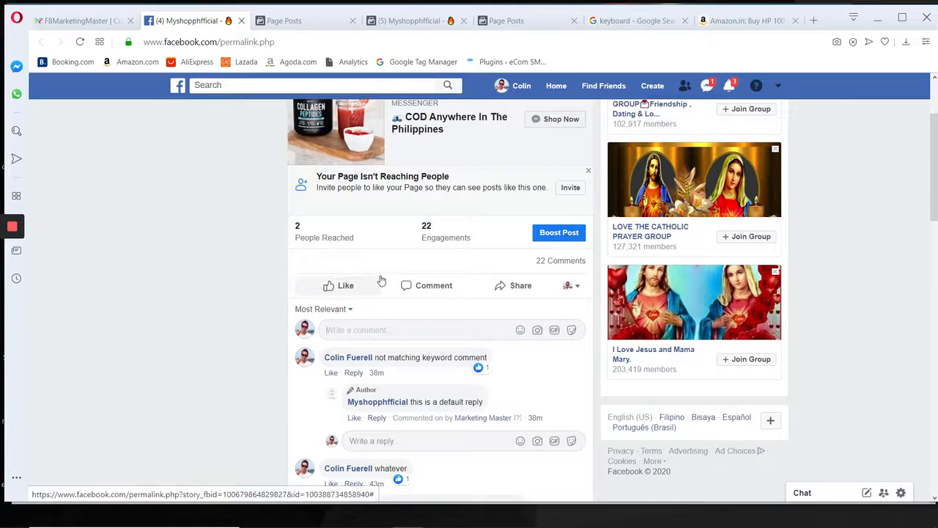
mouse_move(379, 278)
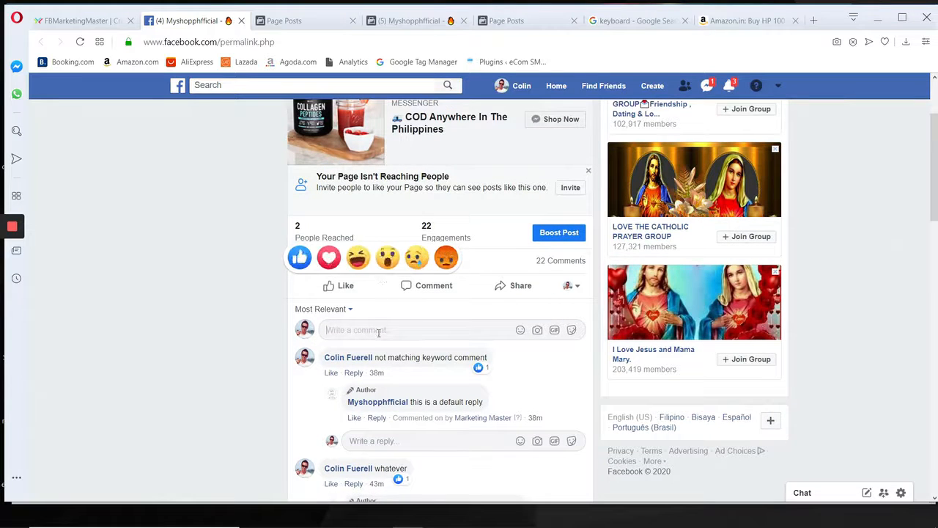
left_click(573, 288)
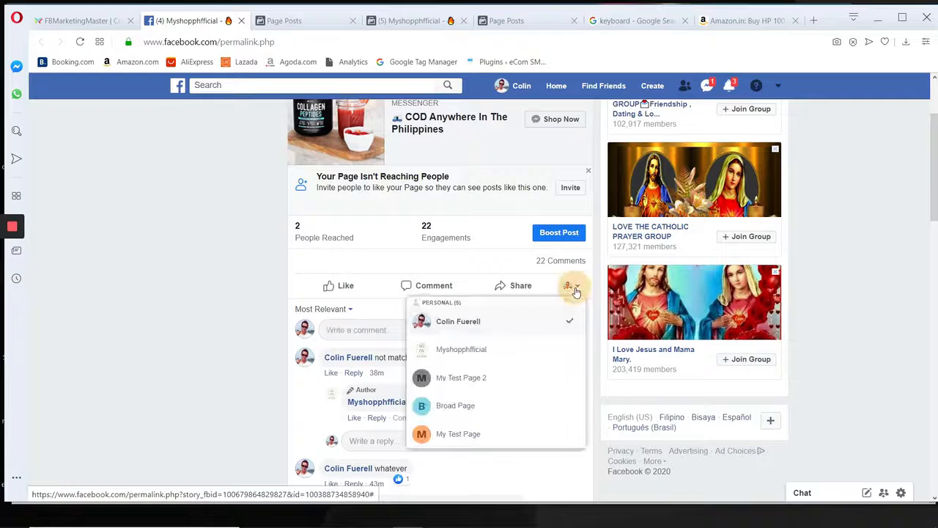
left_click(461, 318)
left_click(473, 323)
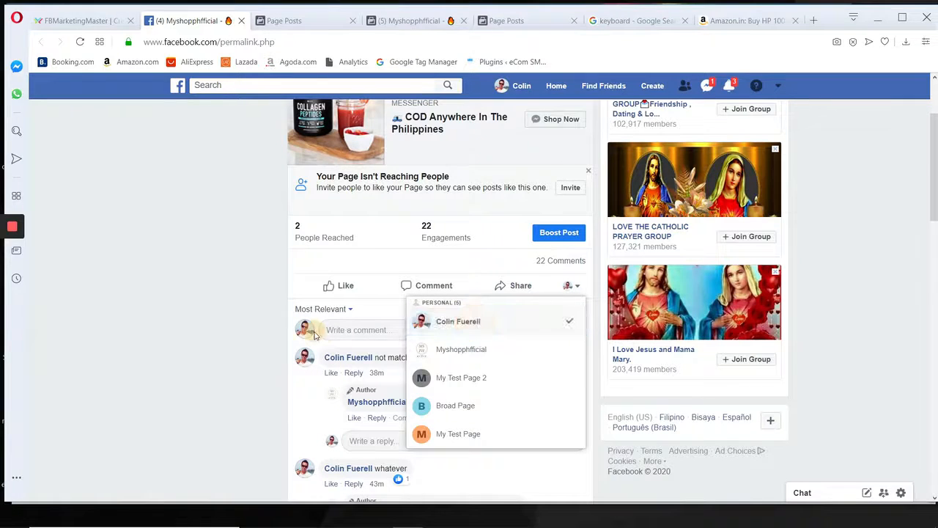
left_click(345, 329)
type("hello")
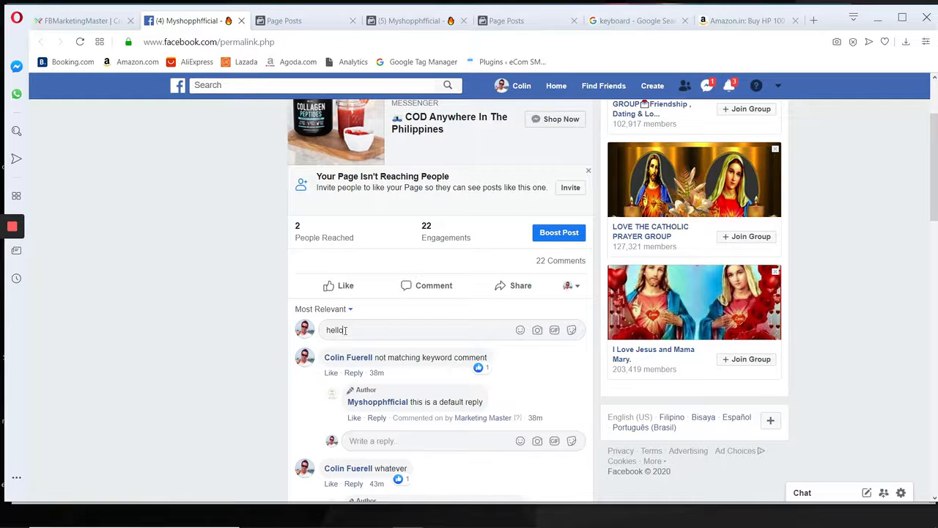
key("Return")
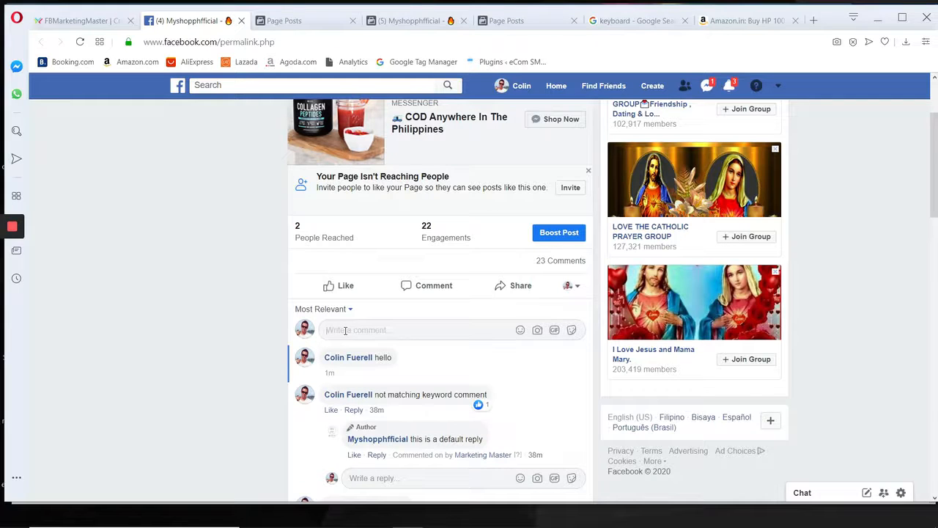
Open the fourth "hello" comment, reload it and check both lines of the page's automatic reply.
scroll(371, 310, "down", 1)
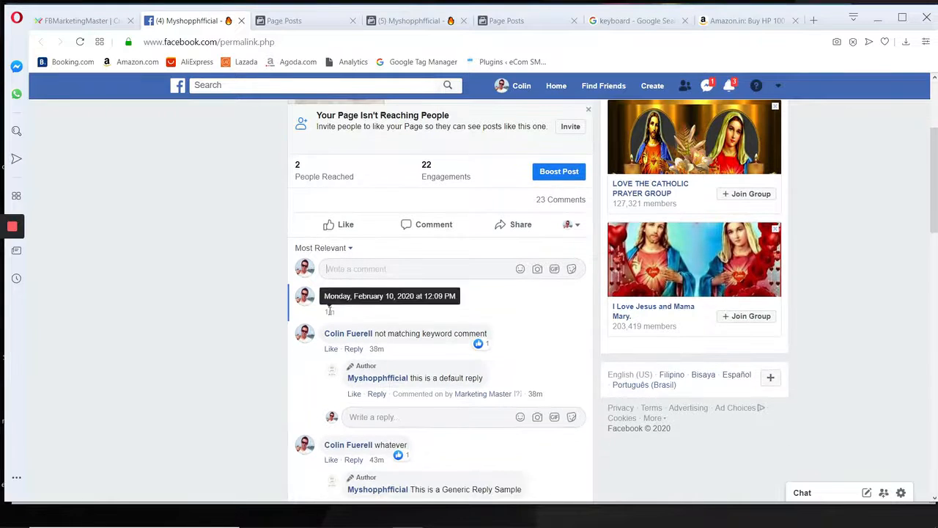
key("F5")
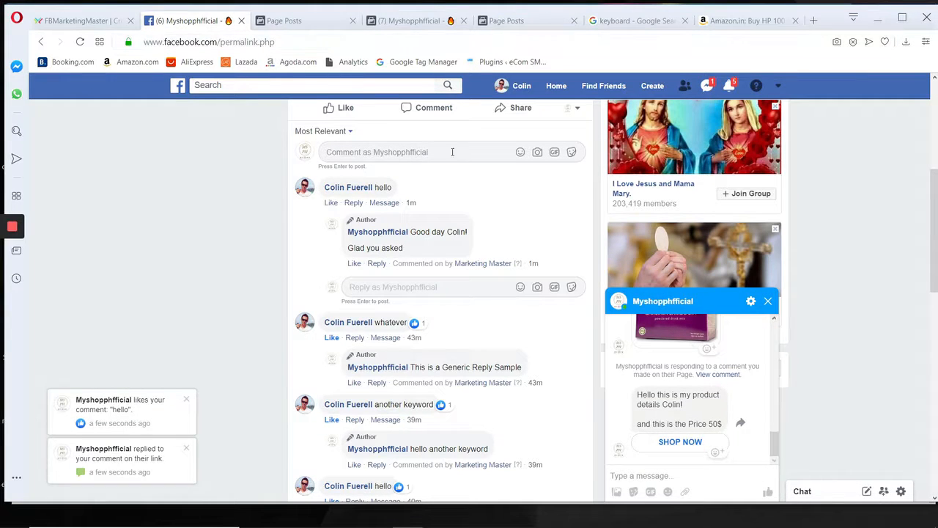
scroll(573, 140, "up", 1)
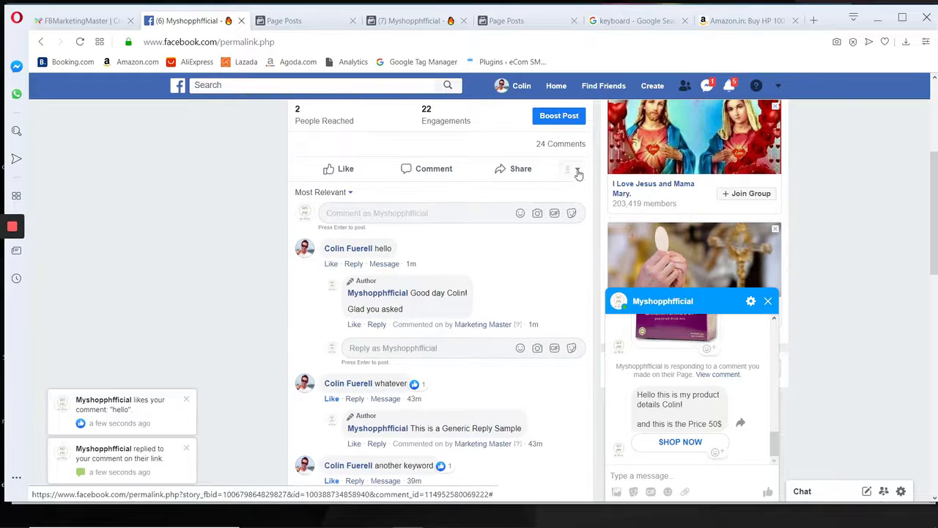
Switch the commenting identity back to the personal profile and post a fifth "hello" comment.
left_click(571, 168)
left_click(414, 257)
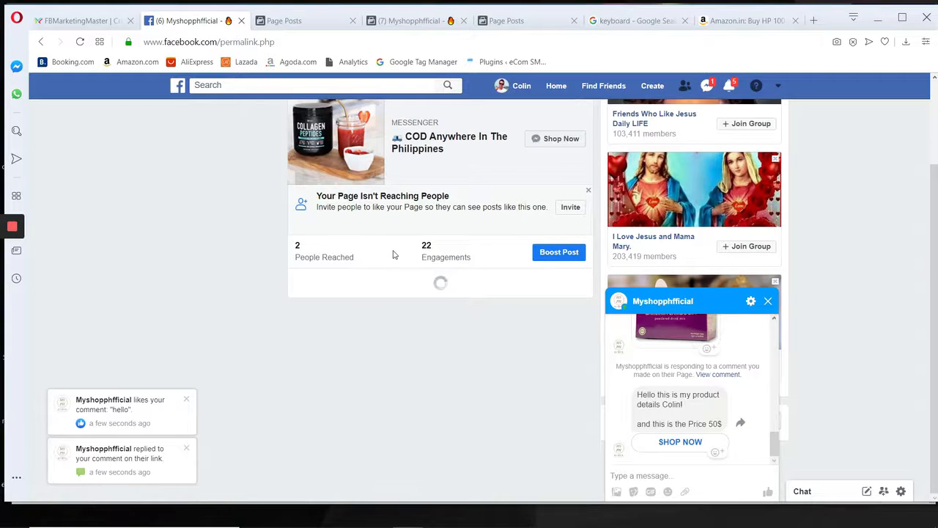
scroll(410, 252, "down", 2)
left_click(376, 229)
type("he")
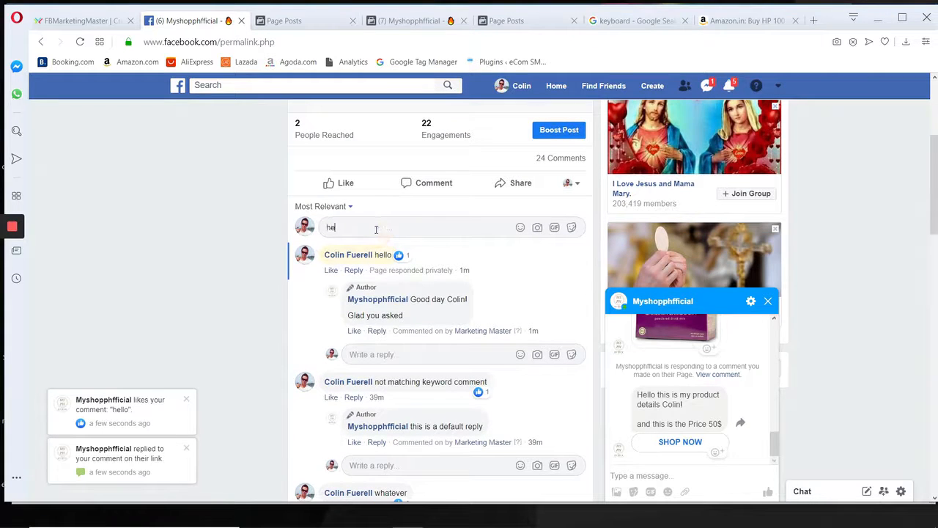
type("llo")
key("Return")
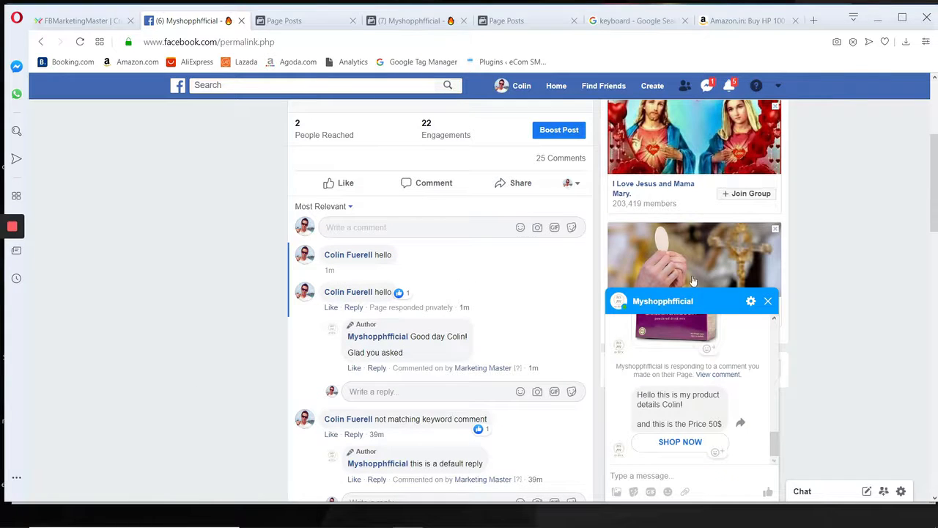
Close the chat window, open the fifth "hello" comment and compare its automatic reply with the earlier ones.
left_click(768, 301)
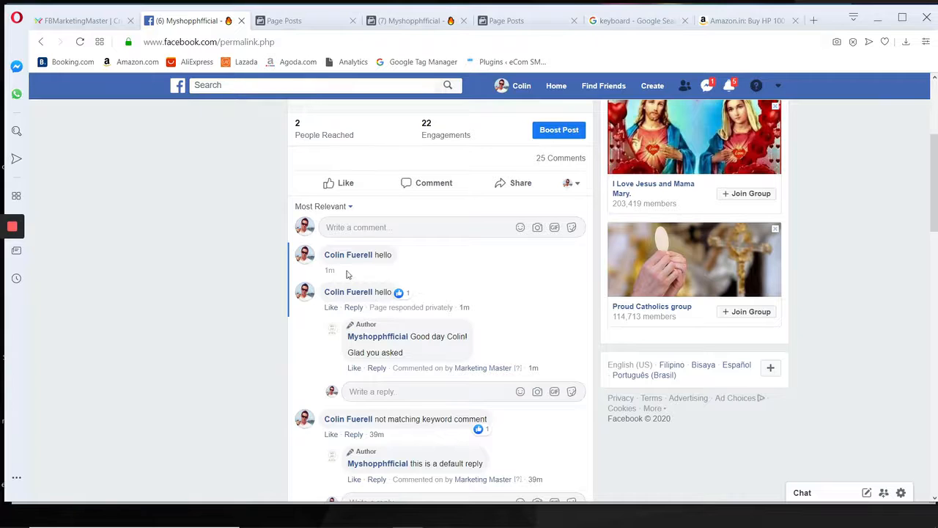
left_click(375, 272)
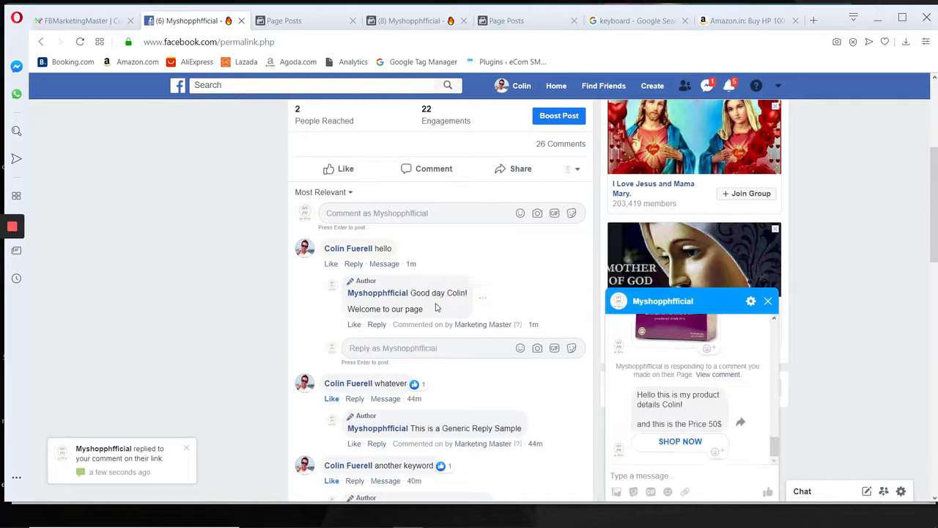
scroll(434, 307, "down", 1)
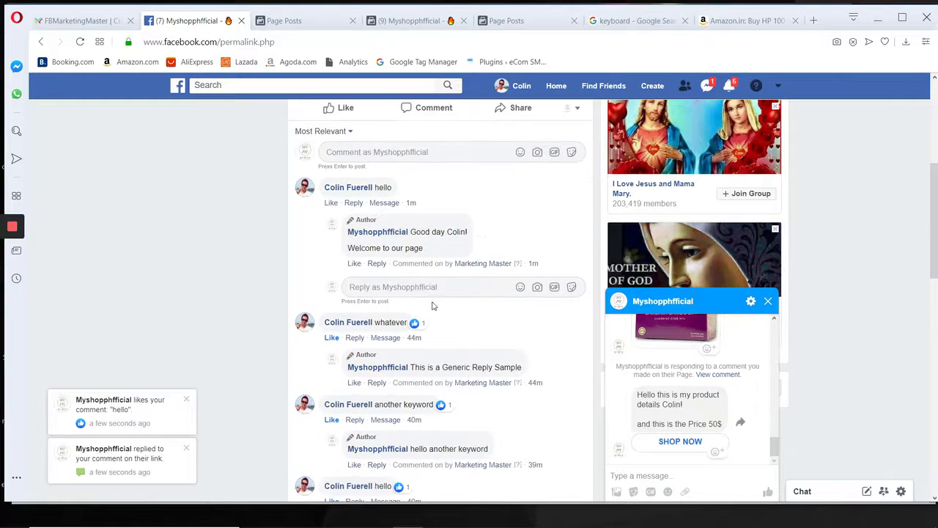
scroll(432, 306, "down", 1)
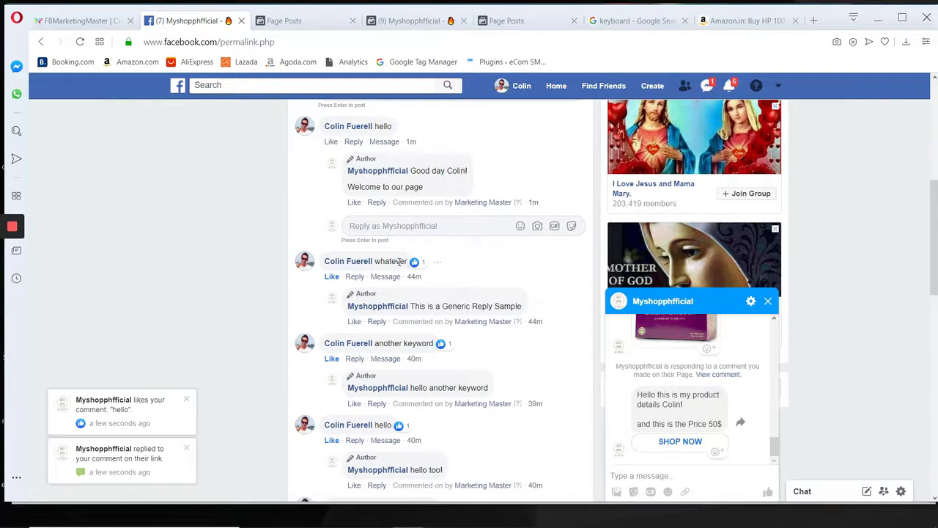
Sort the comments on the Facebook post by Newest.
scroll(399, 261, "up", 2)
scroll(400, 260, "down", 3)
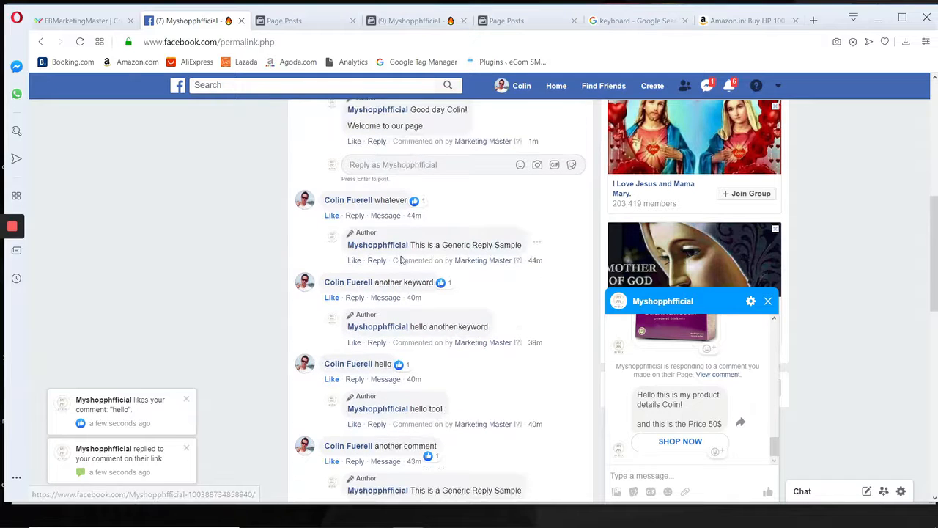
scroll(410, 268, "up", 6)
scroll(377, 289, "down", 1)
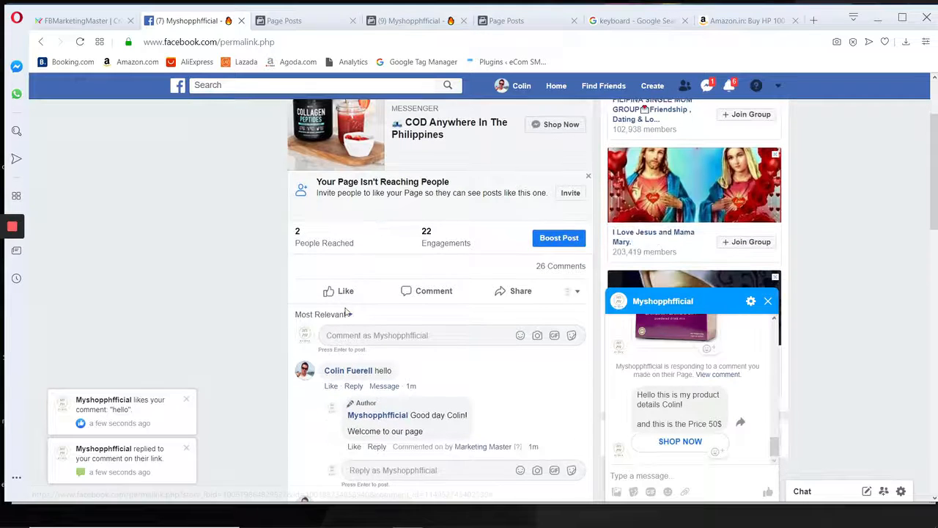
left_click(346, 313)
left_click(316, 374)
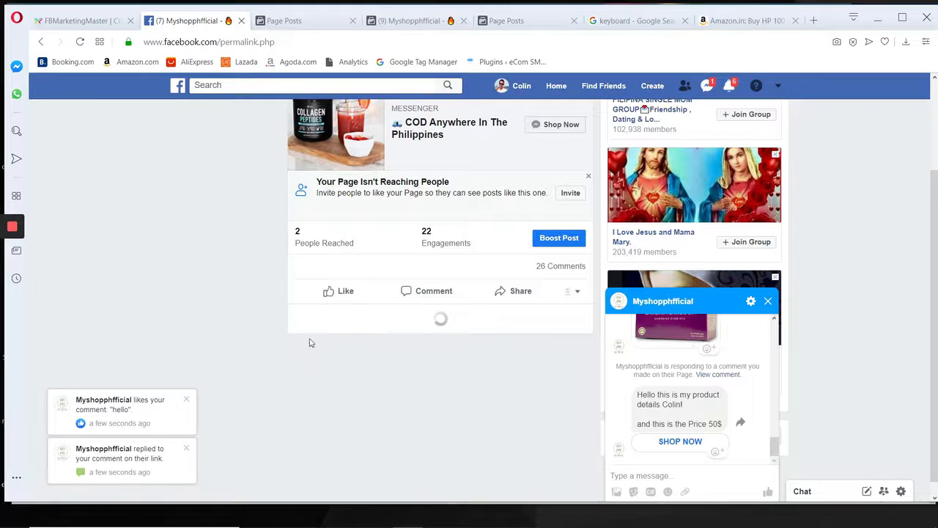
Compare both lines of the page's automatic replies under the two newest "hello" comments.
scroll(301, 246, "down", 4)
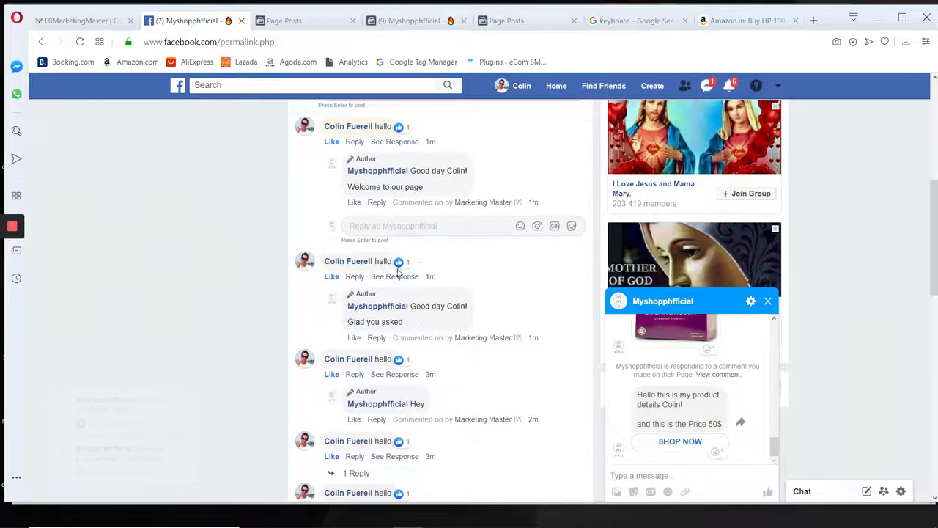
left_click_drag(420, 307, 441, 308)
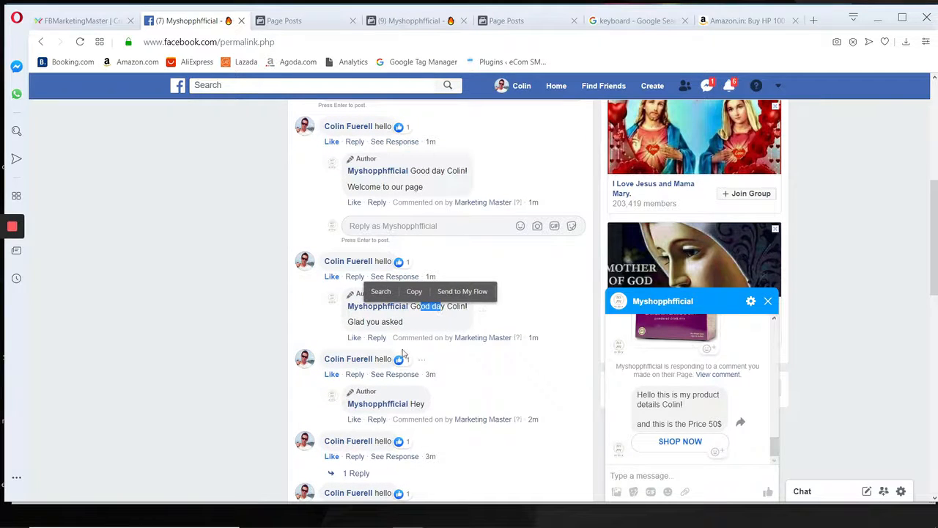
left_click_drag(431, 189, 348, 188)
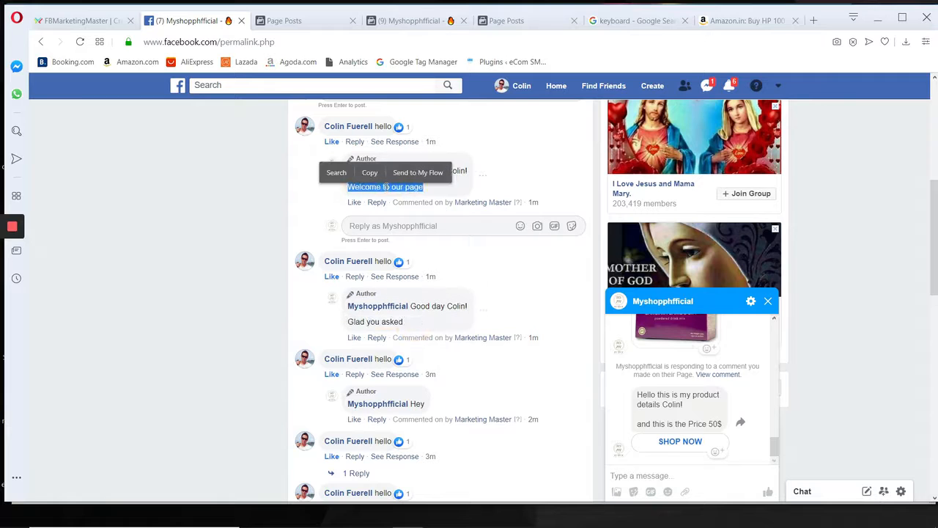
scroll(436, 222, "up", 1)
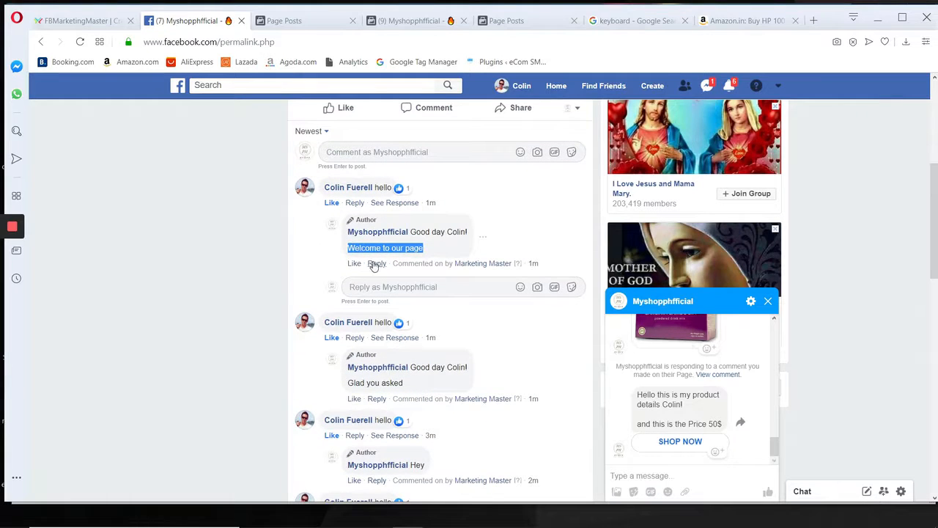
left_click(320, 253)
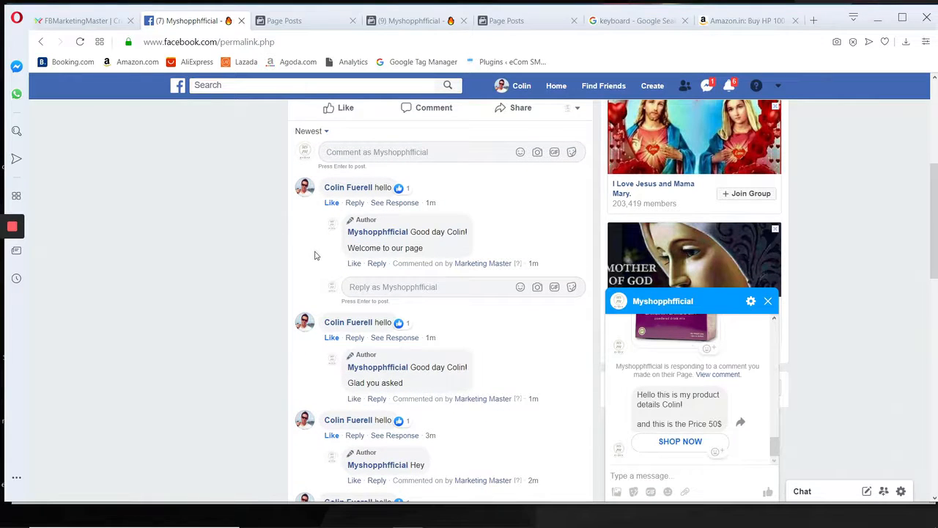
left_click_drag(431, 256, 335, 235)
left_click(323, 263)
Close the chat window and review the varied automatic replies under the newer and older comments.
left_click(767, 302)
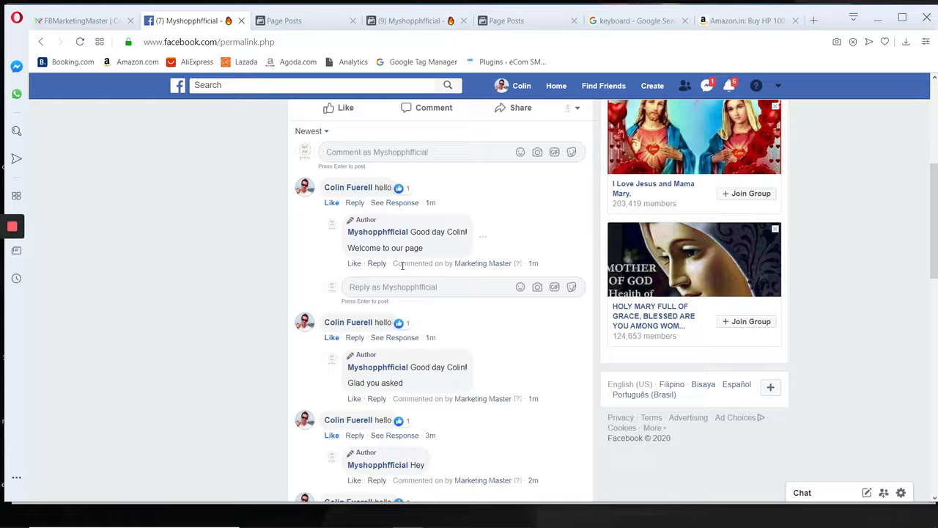
scroll(403, 274, "down", 2)
scroll(403, 277, "down", 3)
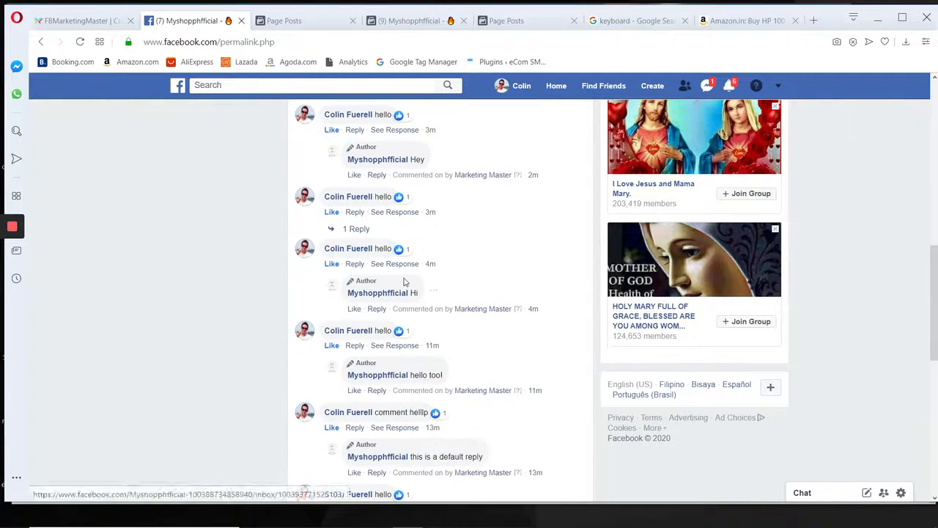
scroll(398, 298, "down", 1)
scroll(397, 303, "up", 10)
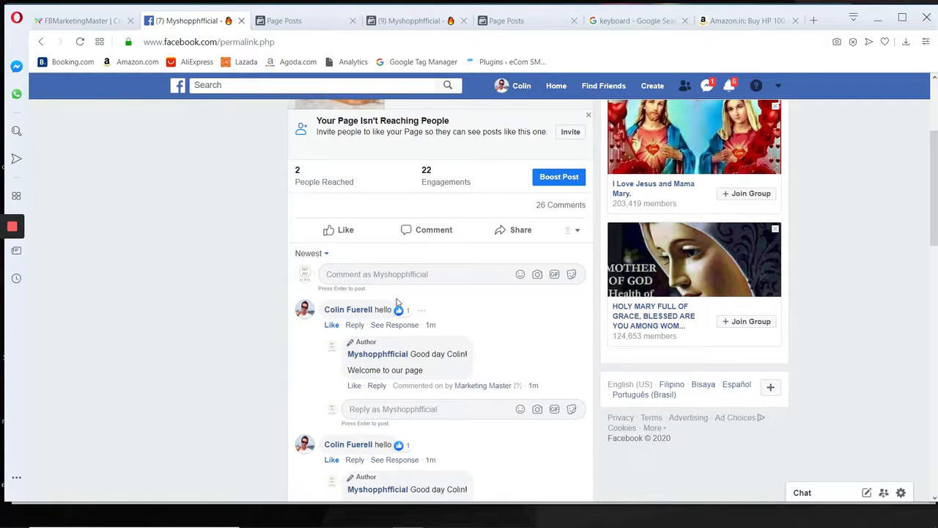
mouse_move(407, 313)
scroll(433, 341, "down", 1)
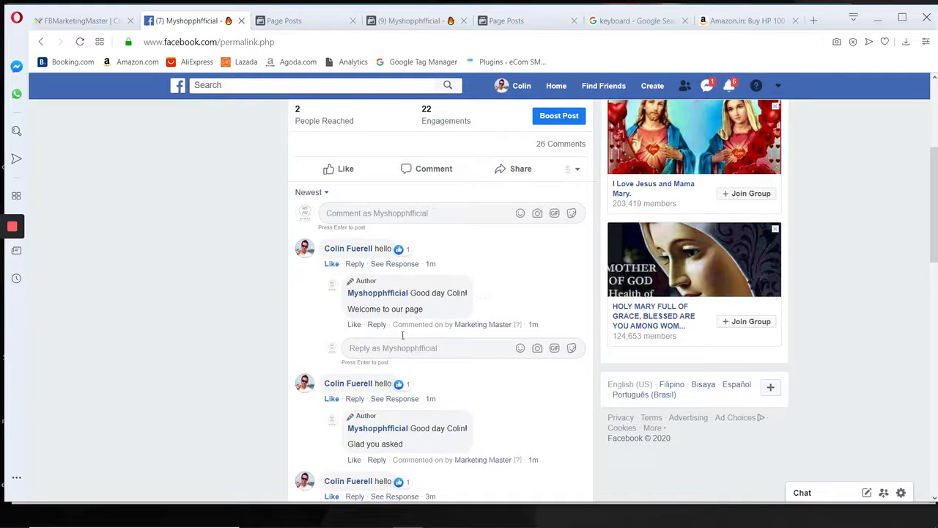
left_click(108, 22)
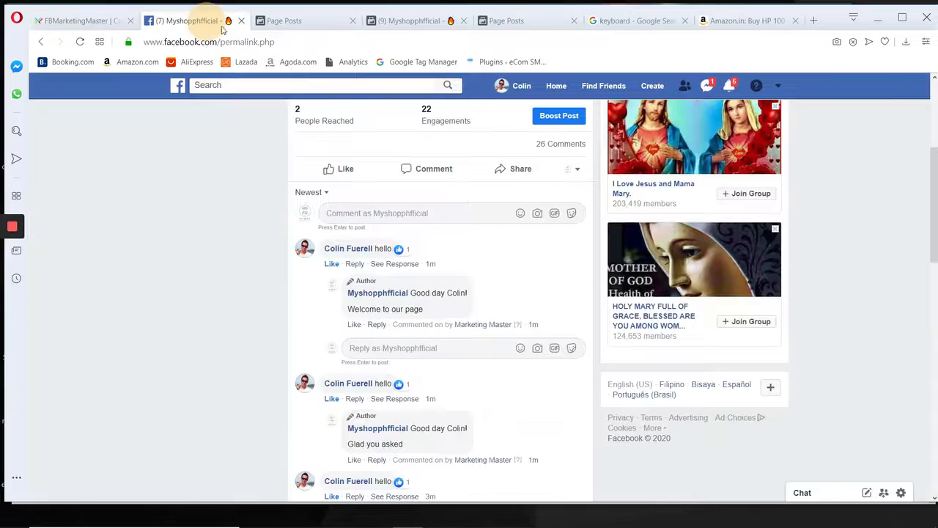
left_click(207, 24)
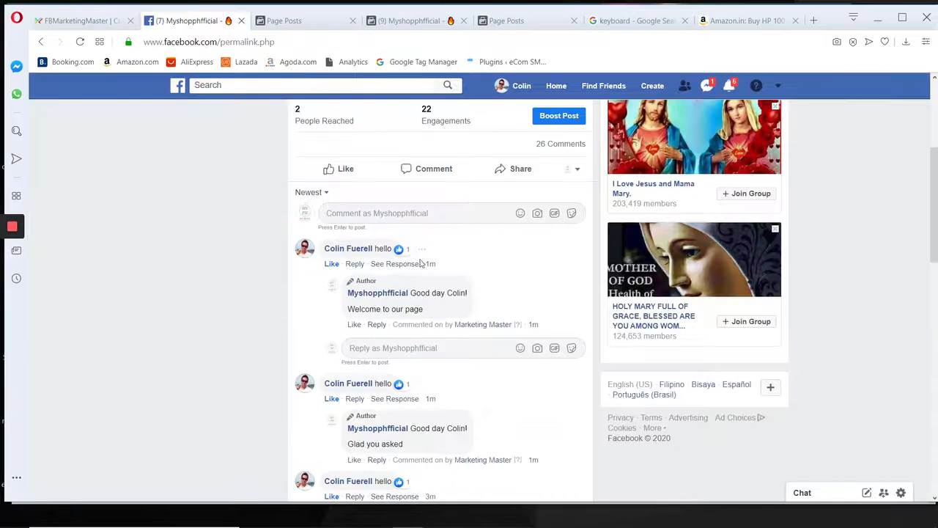
scroll(430, 276, "down", 1)
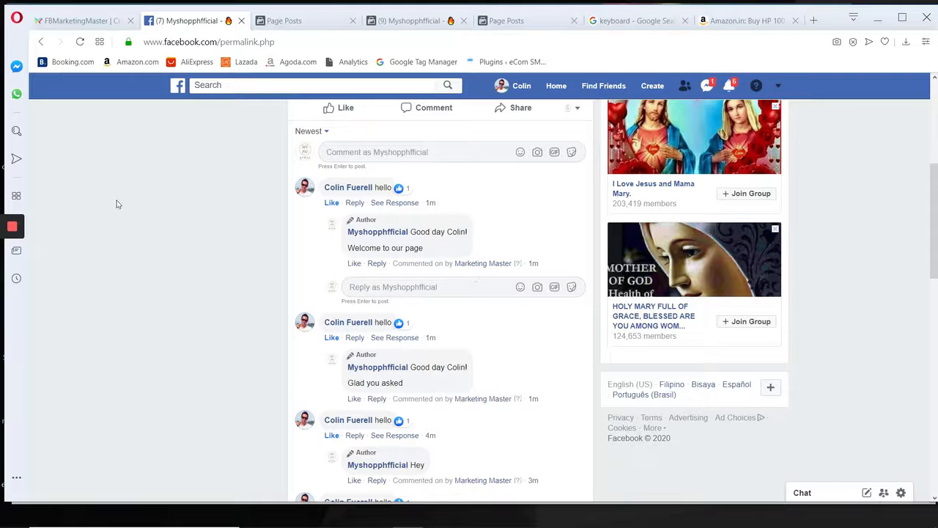
Switch to FBMarketingMaster and point out Messenger Bot with a green arrow using the drawing pen.
left_click(77, 20)
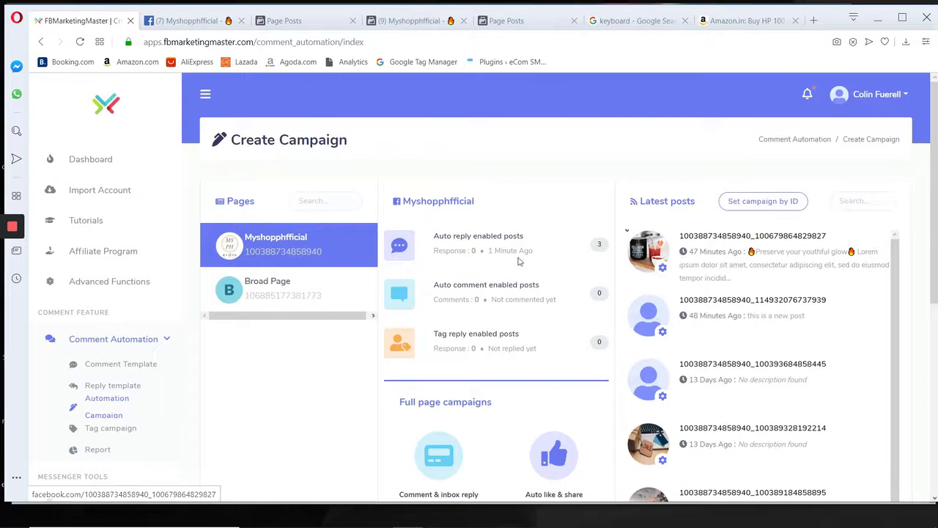
scroll(230, 310, "down", 5)
scroll(101, 362, "down", 2)
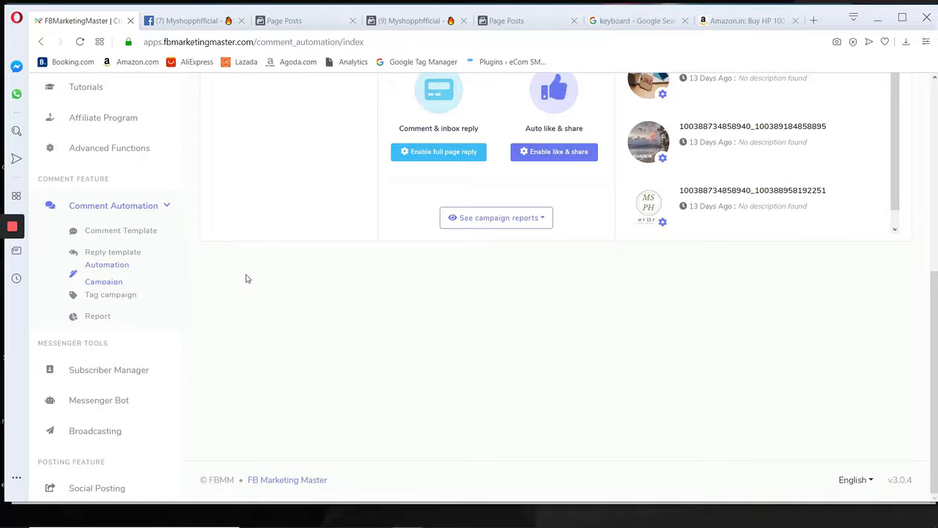
scroll(109, 344, "down", 1)
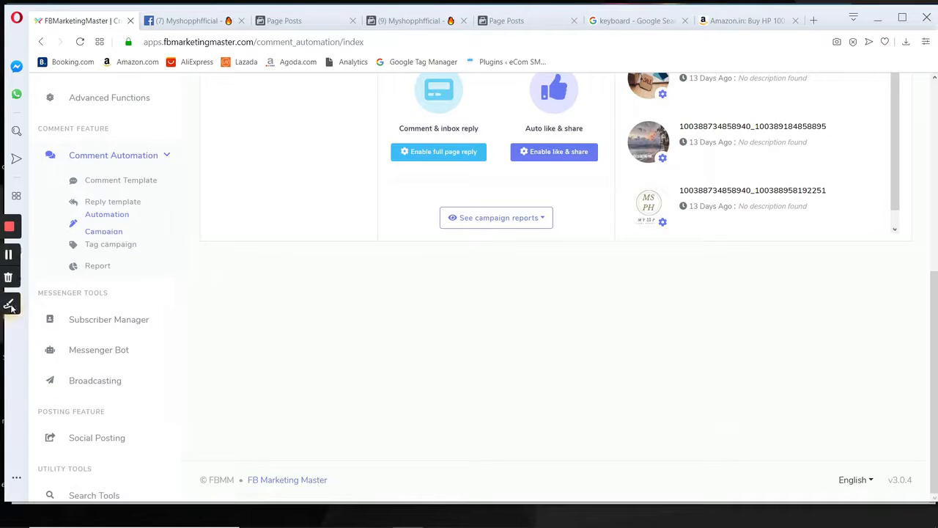
left_click(9, 304)
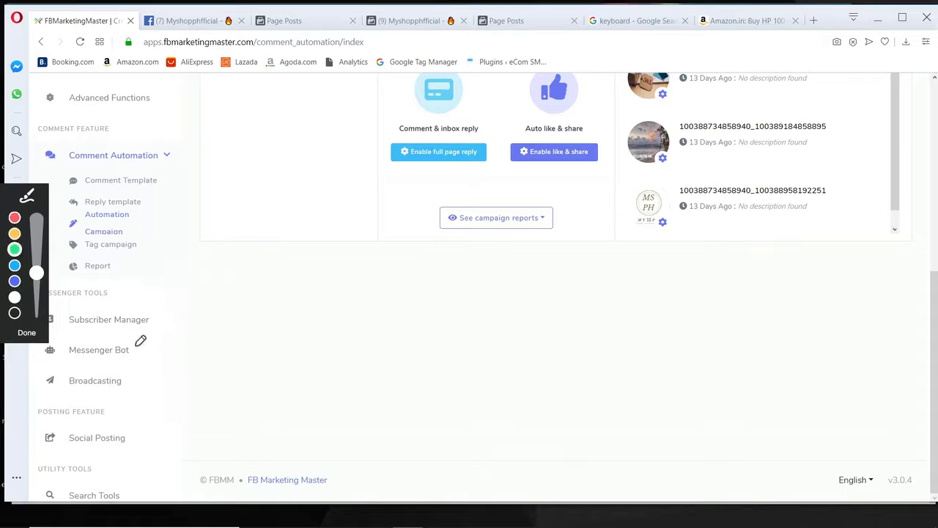
left_click_drag(133, 347, 355, 313)
left_click_drag(172, 353, 172, 324)
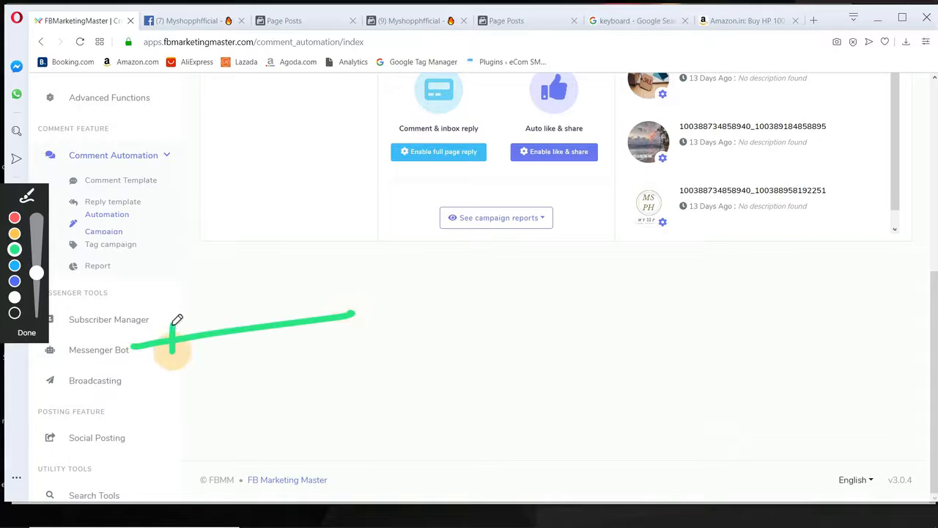
left_click(26, 332)
Open Messenger Bot, then circle and underline the Post-back manager entry in green with the drawing pen.
left_click(84, 348)
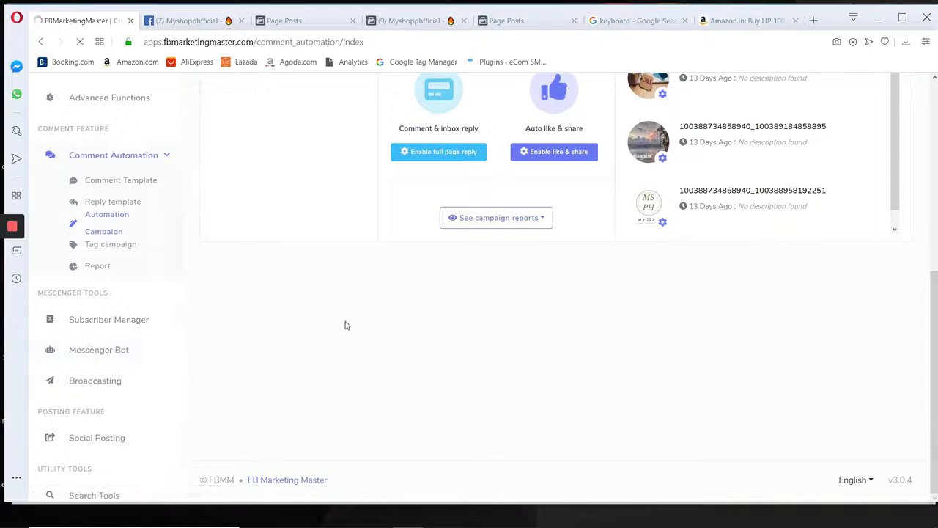
mouse_move(13, 227)
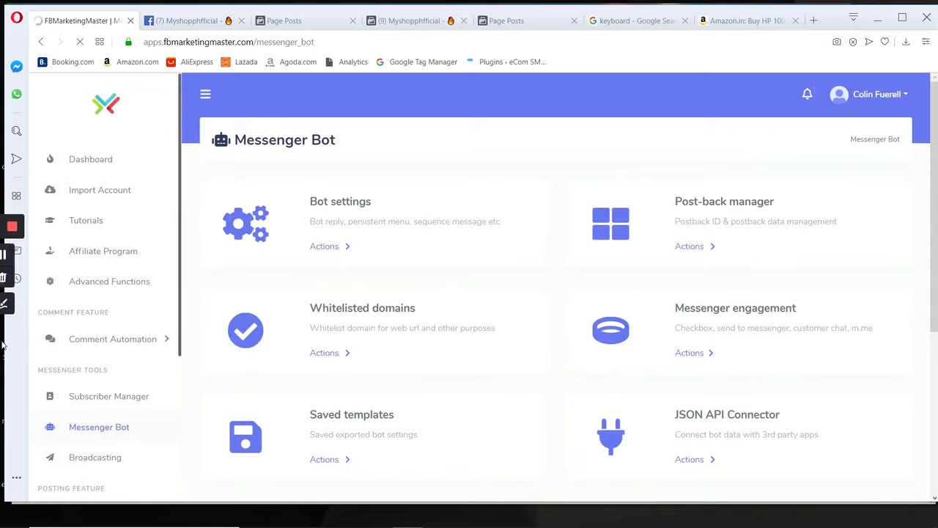
left_click(11, 306)
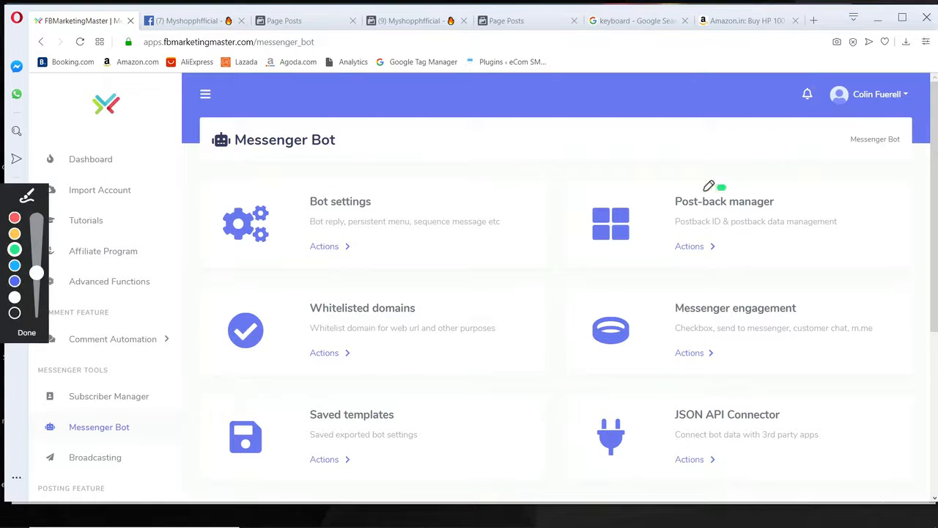
mouse_move(726, 187)
left_mouse_down()
mouse_move(792, 227)
mouse_move(667, 178)
left_mouse_up()
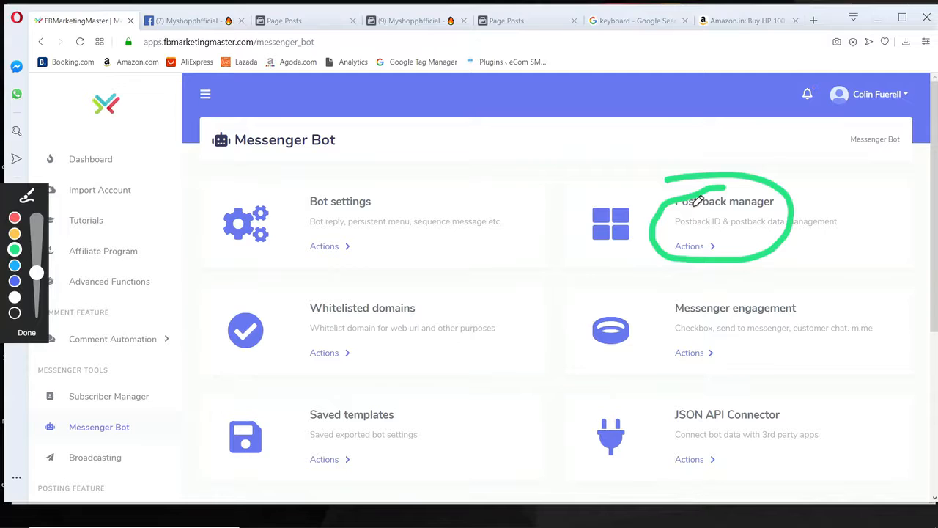
left_click_drag(671, 228, 794, 227)
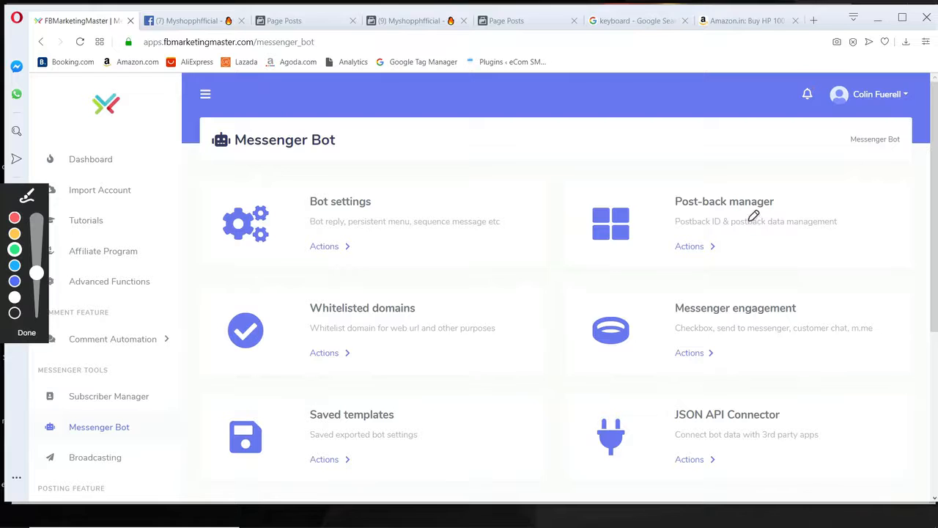
left_click_drag(672, 234, 759, 236)
left_click_drag(670, 236, 792, 223)
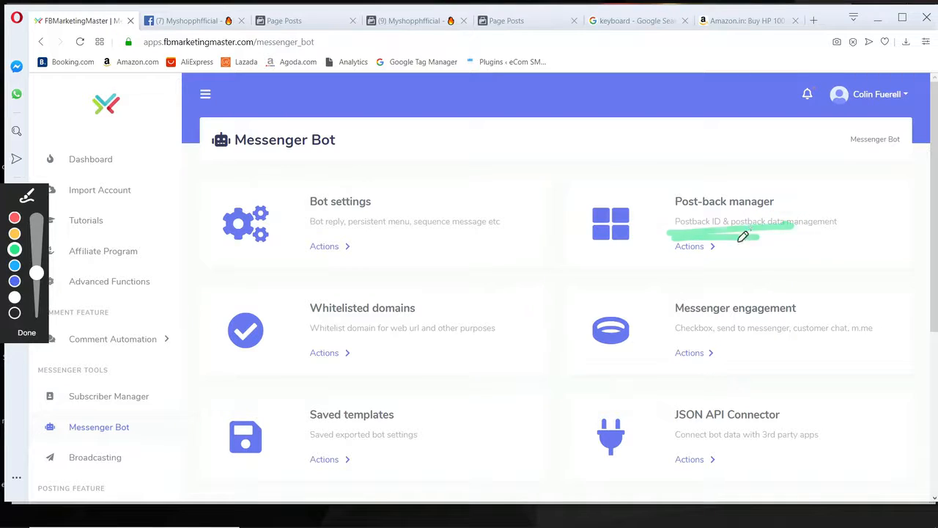
left_click(27, 333)
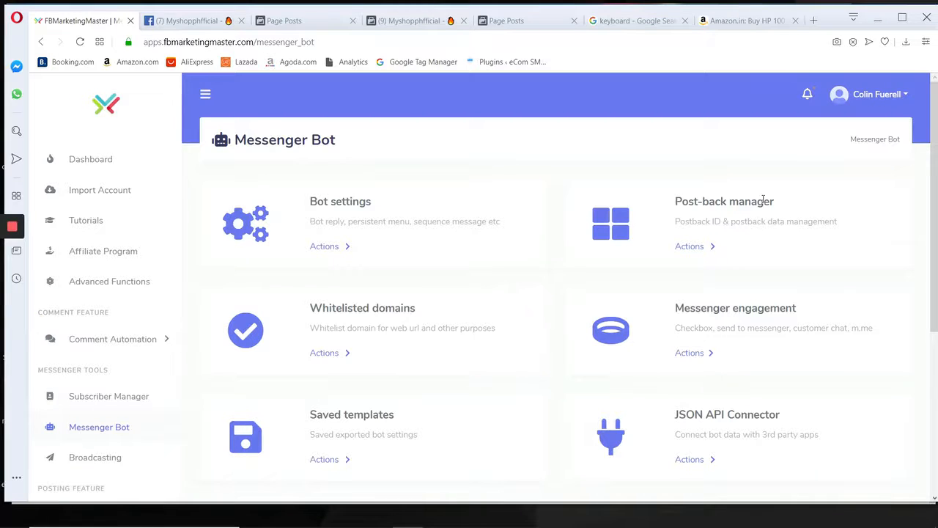
Open the Post-back manager and start editing the template "Private Reply | Generic Auto Comment | Grape Juice".
left_click_drag(682, 219, 675, 220)
left_click(691, 250)
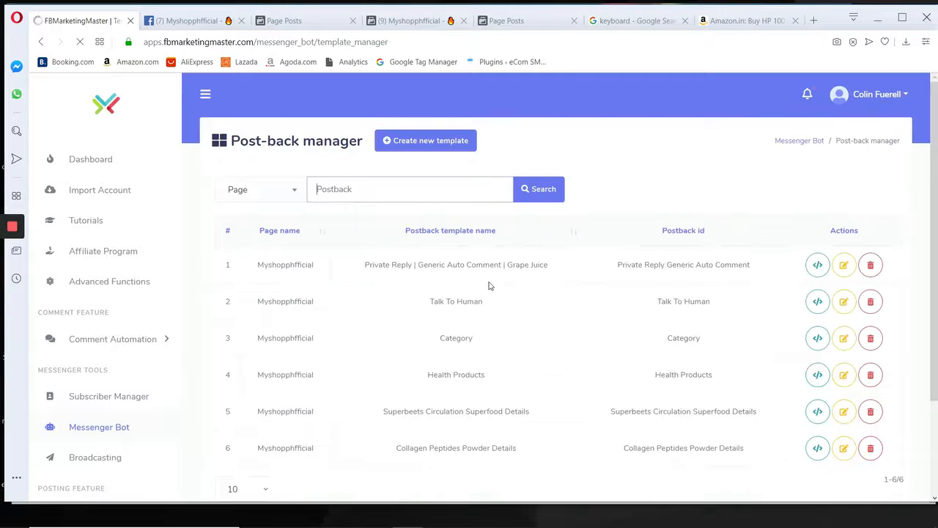
left_click_drag(558, 272, 347, 264)
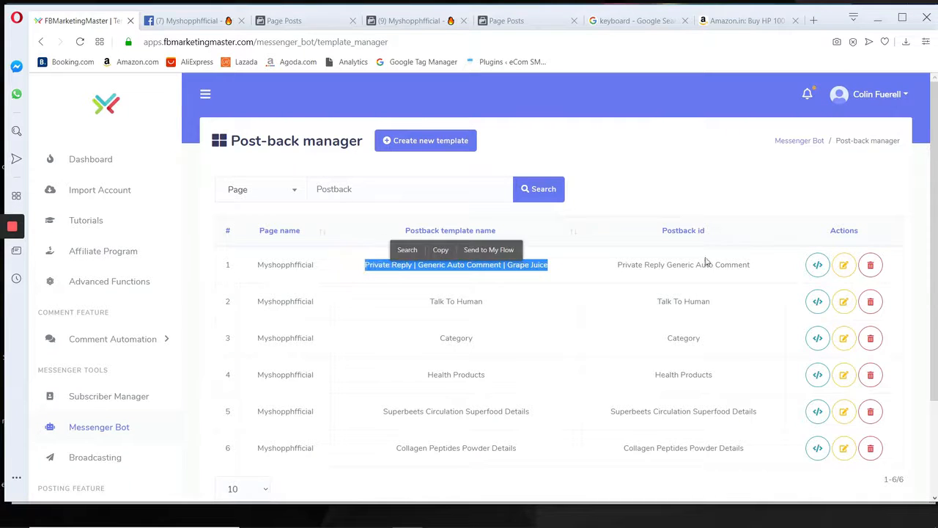
left_click(842, 265)
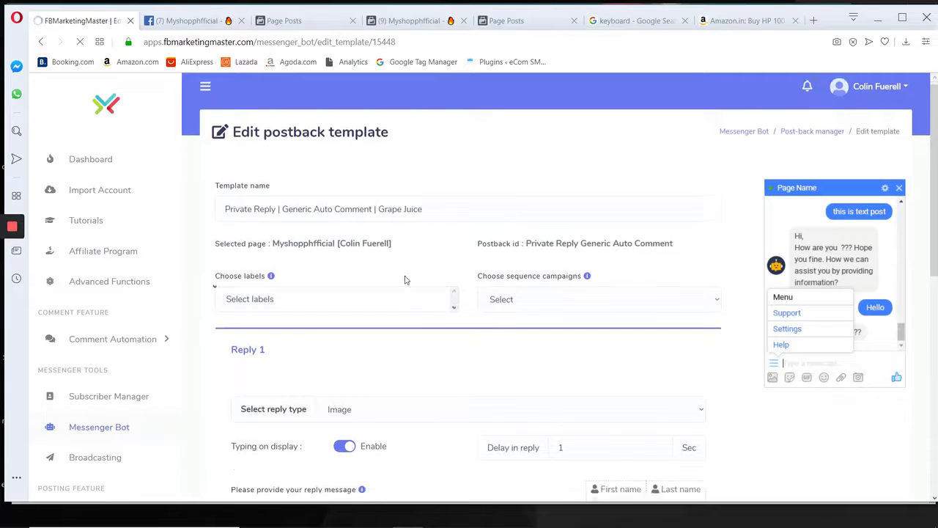
In Reply 2's message, replace the price line with curly braces containing the first spintax option "we are on promo of 50$".
scroll(388, 275, "down", 3)
scroll(356, 256, "down", 1)
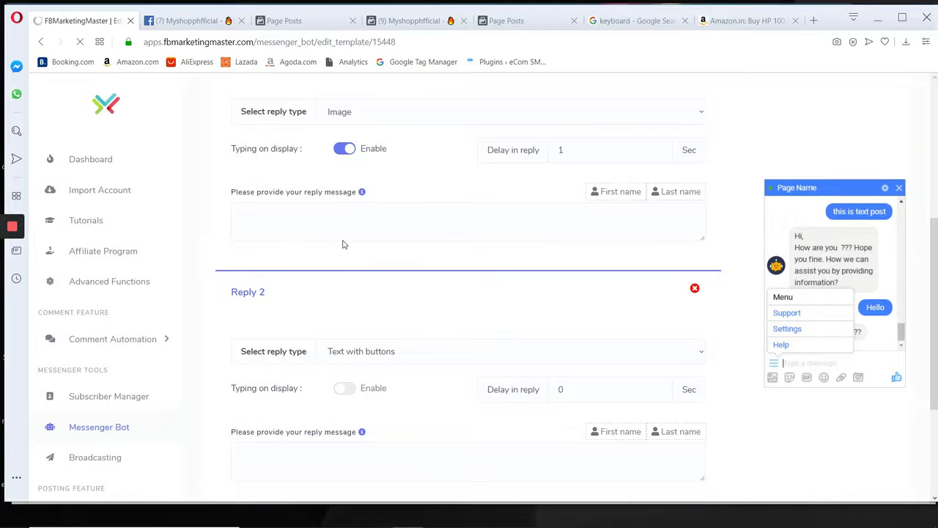
scroll(342, 247, "down", 3)
scroll(330, 249, "down", 2)
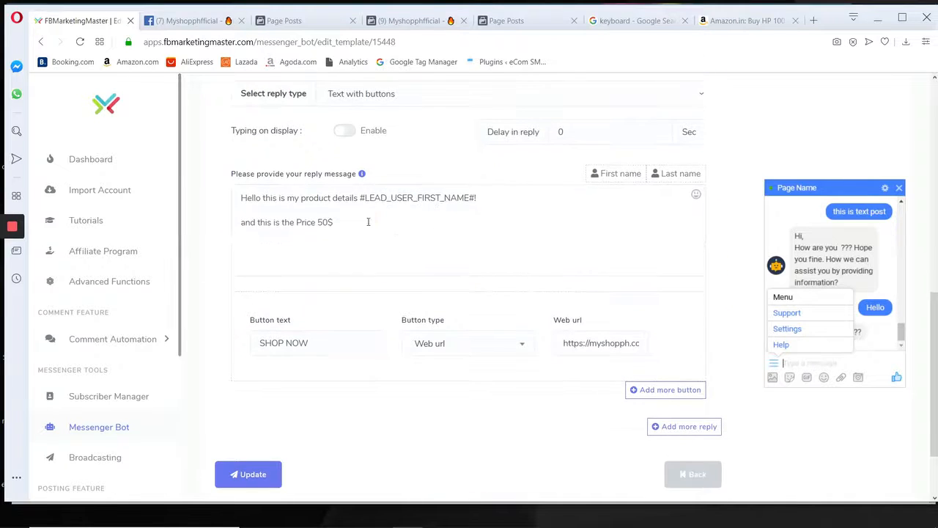
left_click_drag(367, 222, 240, 223)
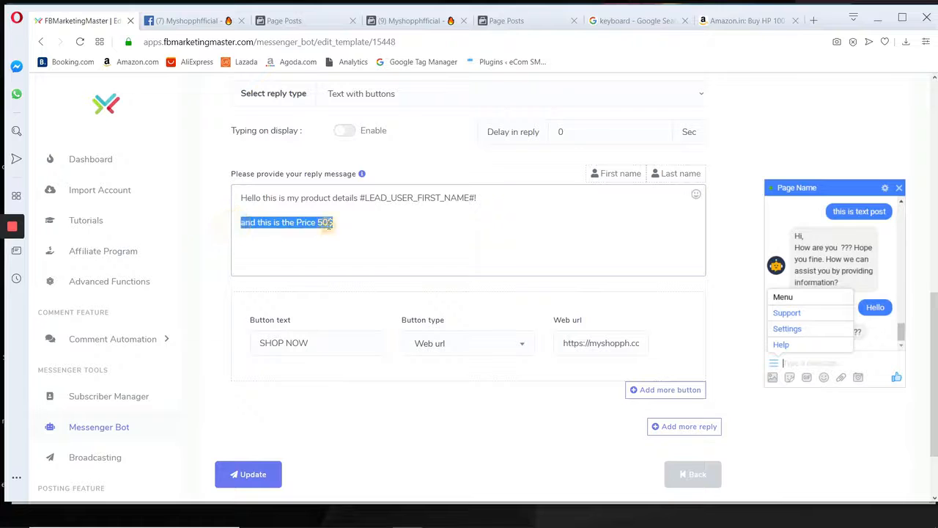
left_click_drag(368, 224, 240, 222)
type("{}")
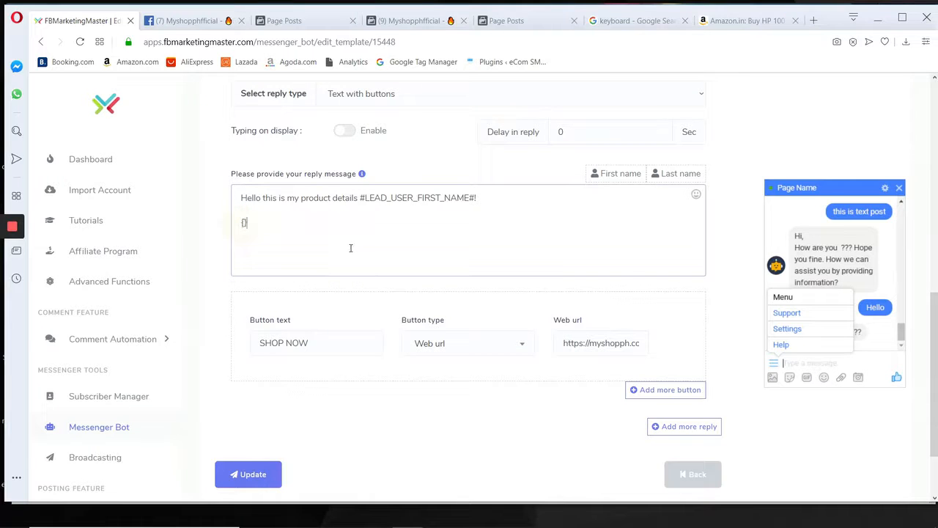
type("we are on promo")
type("of 50%")
key("BackSpace")
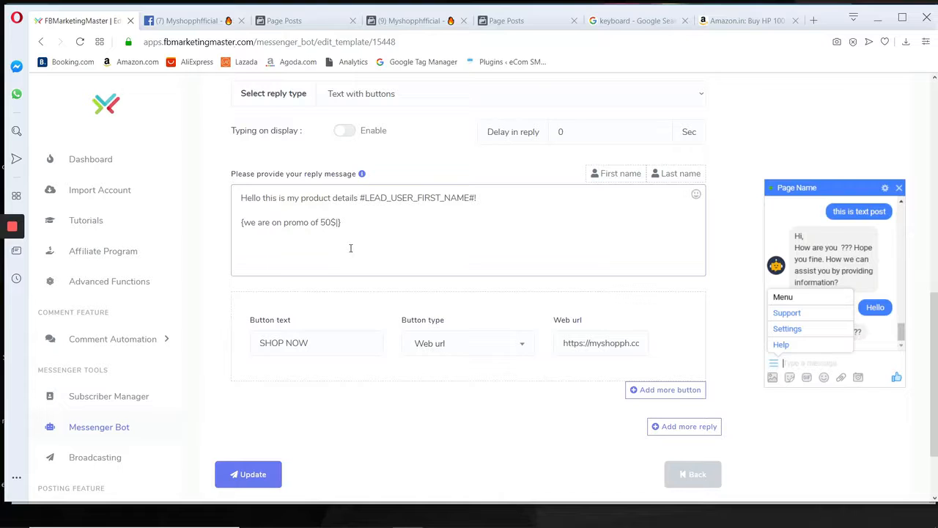
Add the second spintax option "your lucky we are on price drop! Just 50$" inside the curly braces of Reply 2's message.
type("$|your lucky we are on price")
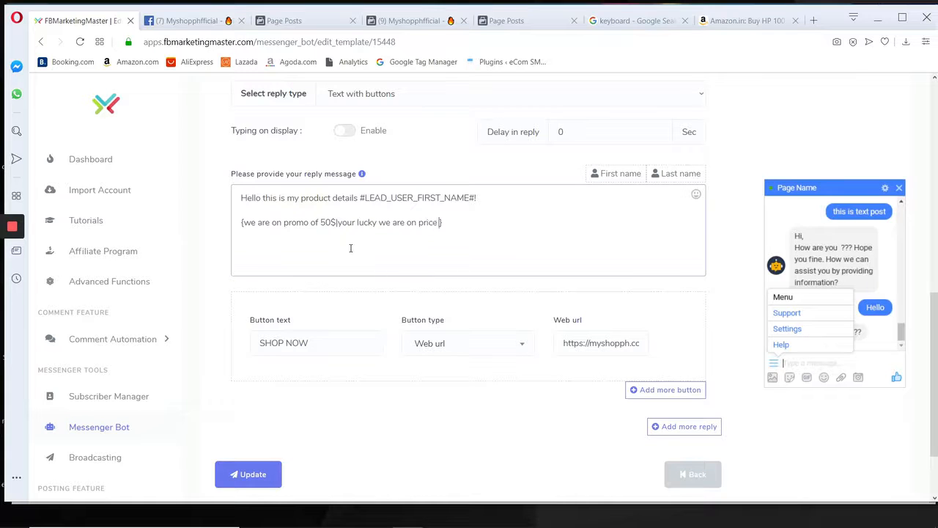
type(" drop of")
type(" 50")
type(" Just 50")
type("$|Big dic")
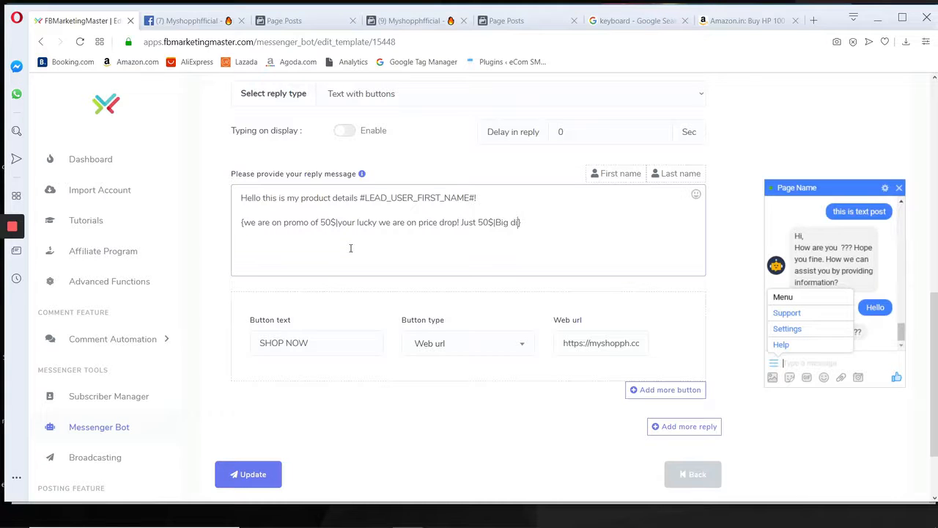
type("count for your today just 50$")
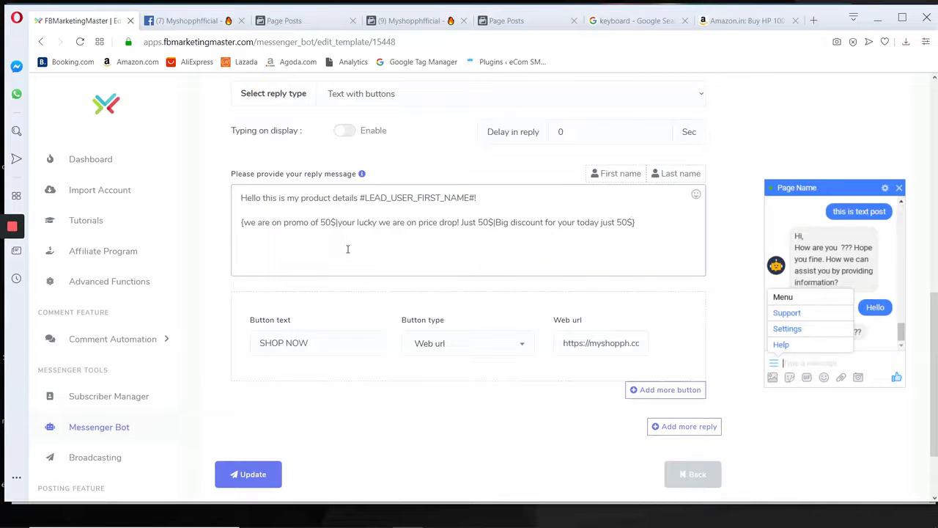
Save the updated postback template and return to the Post-back manager list.
scroll(478, 376, "down", 2)
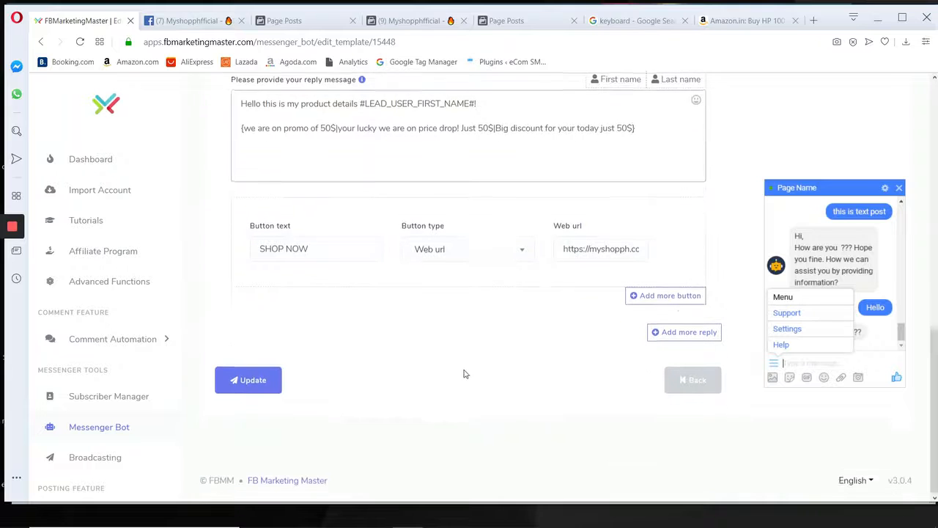
scroll(389, 366, "up", 2)
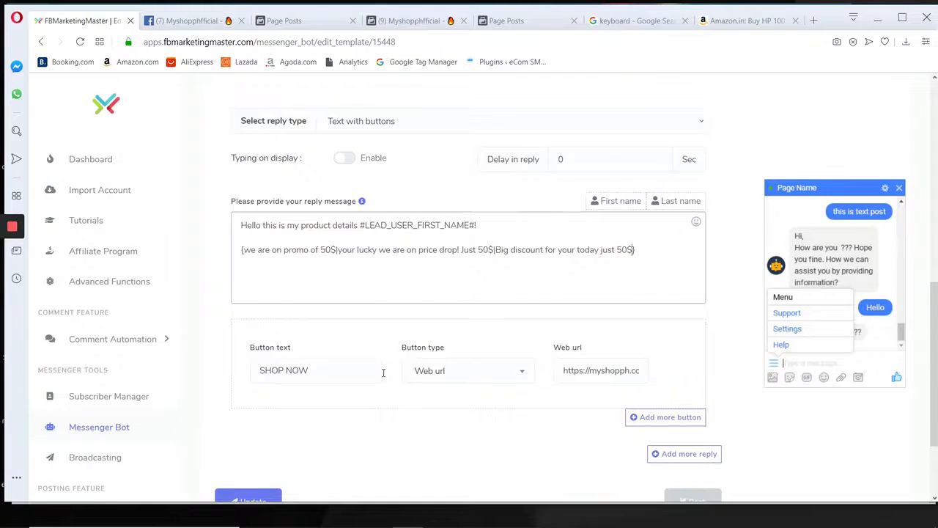
scroll(367, 379, "down", 2)
left_click(248, 378)
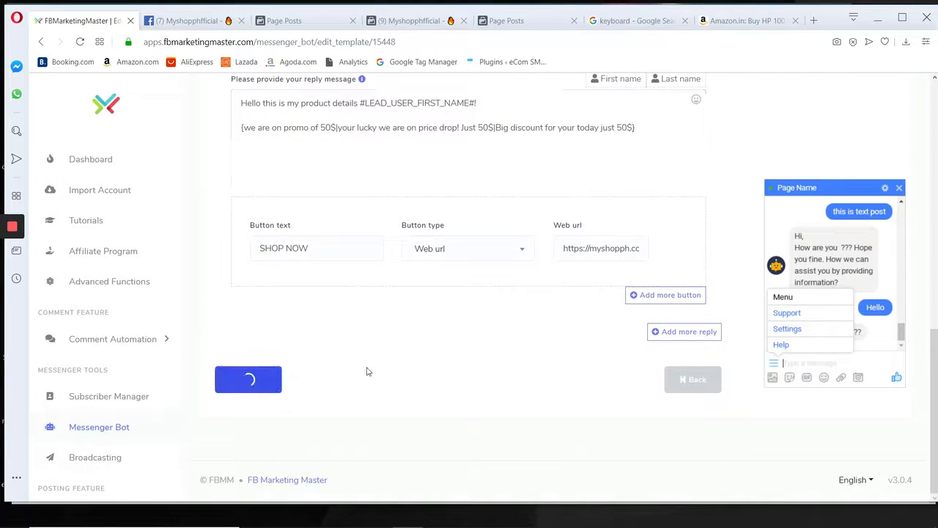
scroll(355, 342, "up", 3)
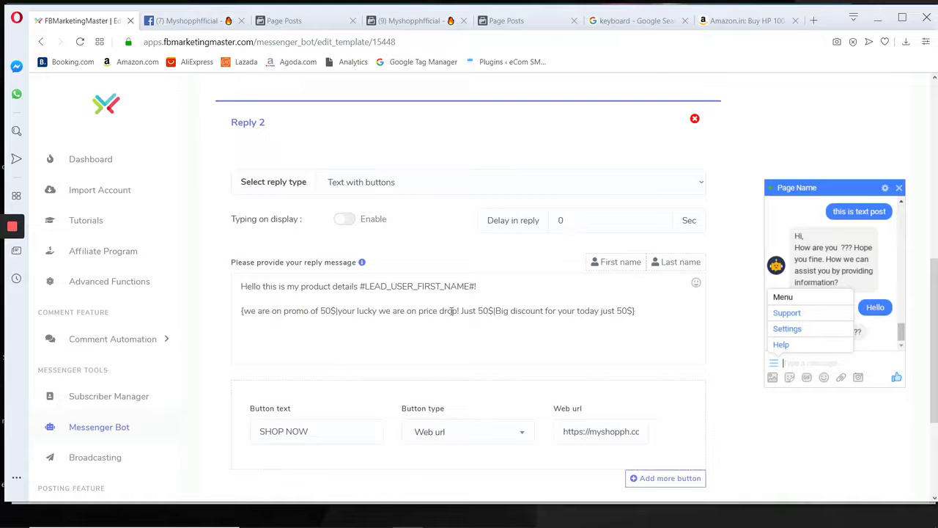
scroll(475, 305, "down", 3)
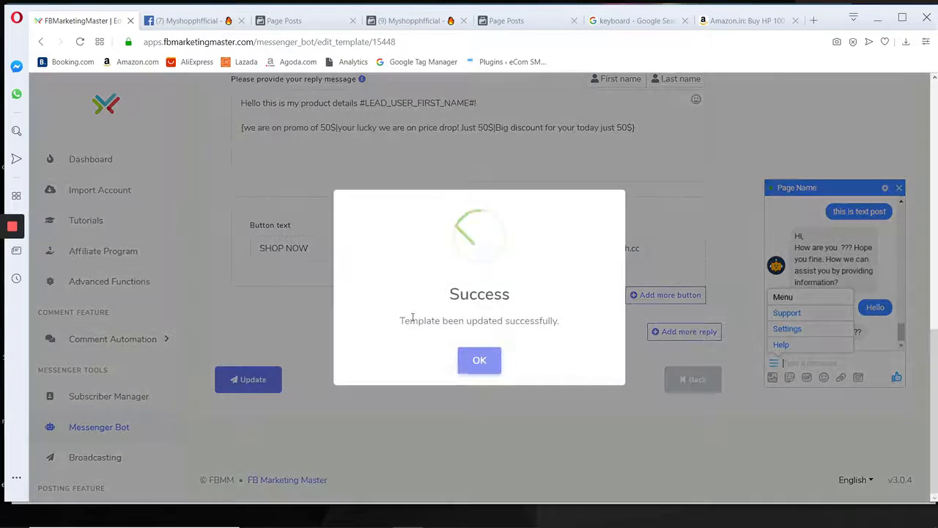
left_click(479, 361)
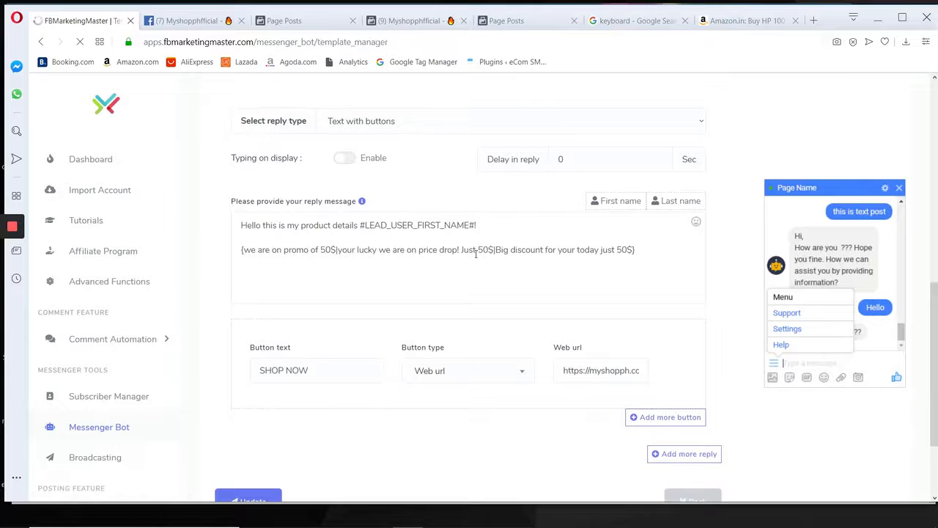
Switch to Paint and set the brush colour to indigo.
mouse_move(485, 525)
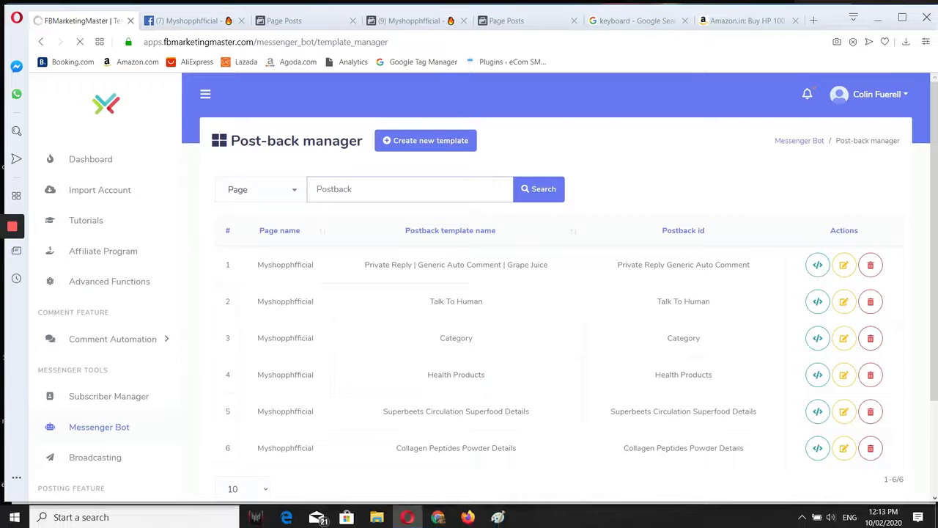
left_click(498, 516)
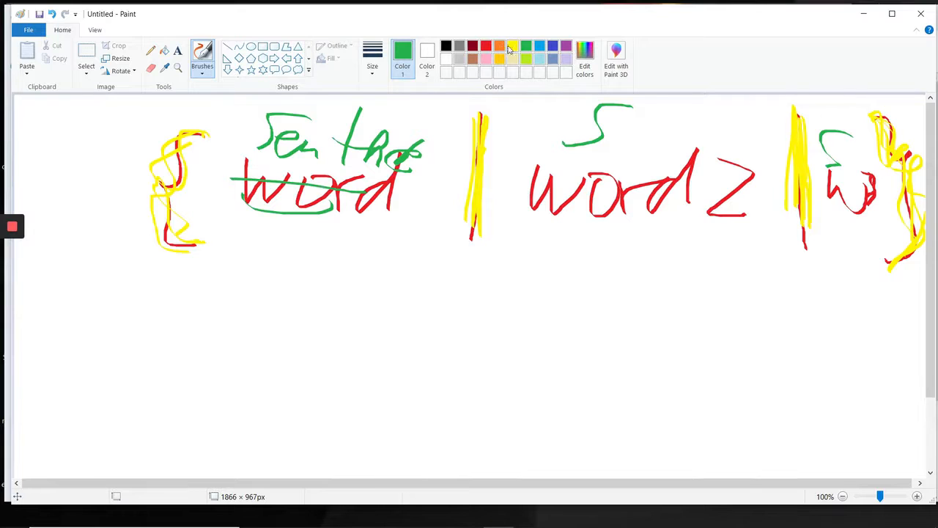
left_click(554, 46)
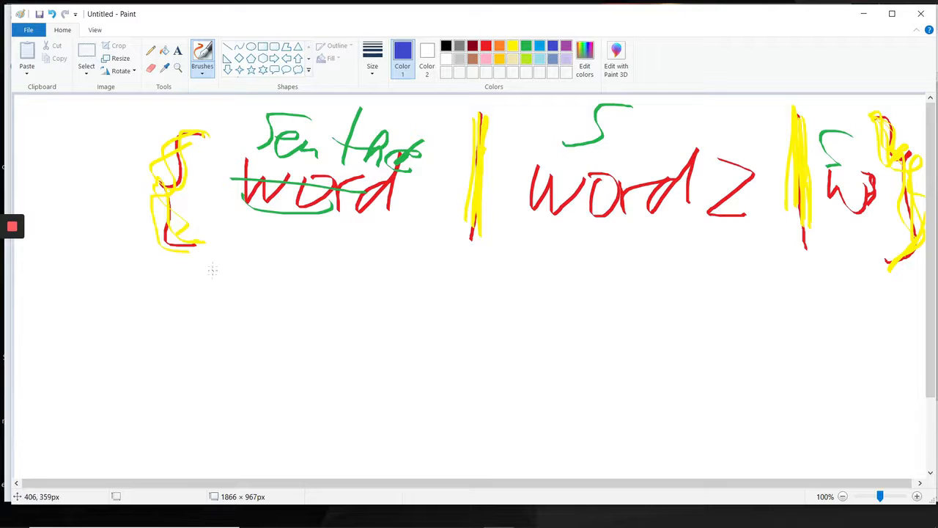
mouse_move(184, 302)
left_mouse_down()
mouse_move(126, 357)
mouse_move(207, 412)
left_mouse_up()
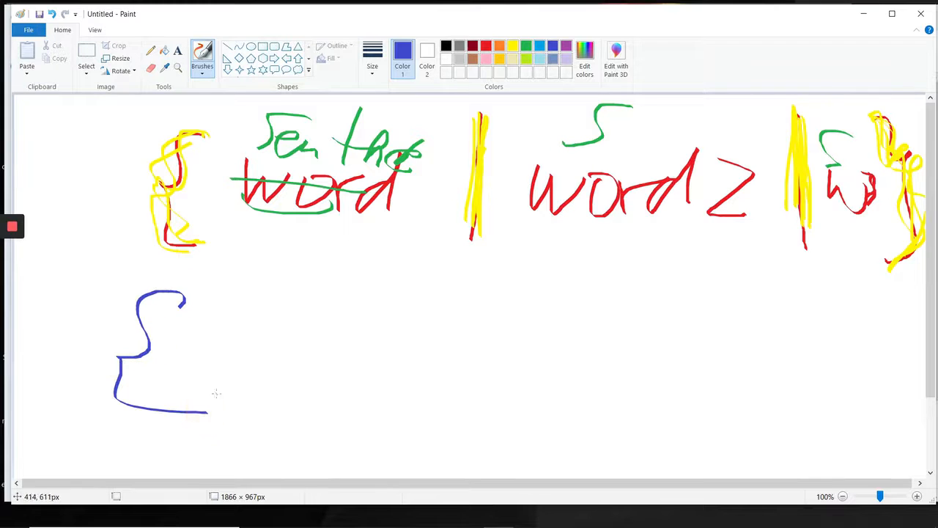
key("ctrl+z")
mouse_move(203, 300)
left_mouse_down()
mouse_move(173, 336)
mouse_move(210, 444)
left_mouse_up()
key("ctrl+z")
Below the red diagram, draw an indigo opening curly brace, "word" over "sen", and a thick vertical bar after them.
mouse_move(243, 299)
left_mouse_down()
mouse_move(208, 338)
mouse_move(203, 417)
mouse_move(238, 419)
left_mouse_up()
mouse_move(292, 339)
left_mouse_down()
mouse_move(331, 360)
mouse_move(378, 350)
left_mouse_up()
mouse_move(295, 390)
left_mouse_down()
mouse_move(352, 380)
mouse_move(306, 415)
mouse_move(329, 404)
mouse_move(350, 422)
left_mouse_up()
left_click_drag(389, 360, 396, 375)
left_click_drag(468, 312, 462, 281)
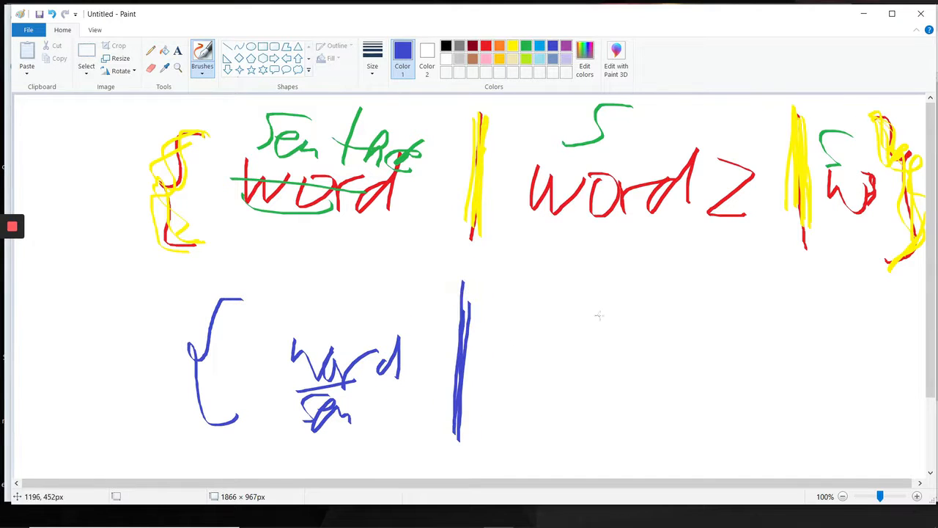
Finish the indigo diagram with "S" over "wor", a second vertical bar, "S" over "W" and a closing curly brace.
mouse_move(598, 316)
left_mouse_down()
mouse_move(538, 356)
mouse_move(535, 371)
mouse_move(575, 396)
mouse_move(627, 379)
left_mouse_up()
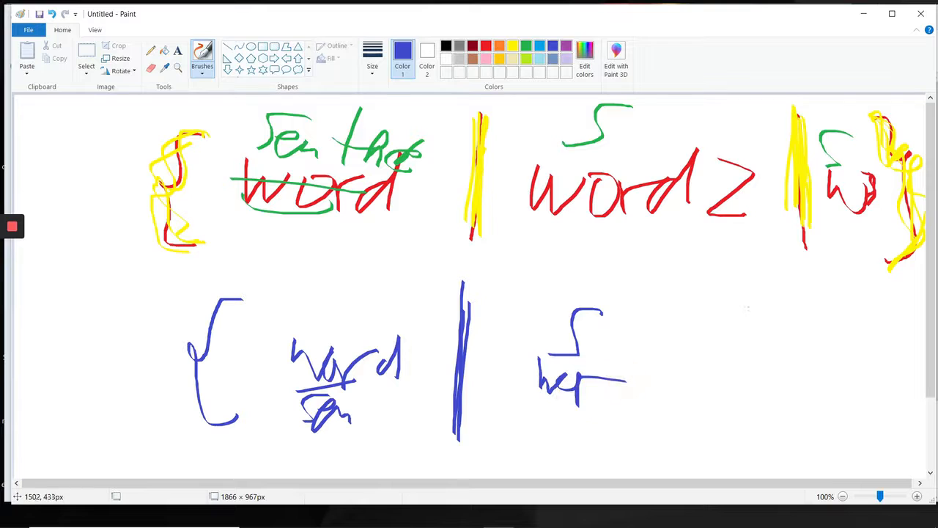
mouse_move(755, 289)
left_mouse_down()
mouse_move(758, 357)
mouse_move(762, 323)
left_mouse_up()
mouse_move(833, 322)
left_mouse_down()
mouse_move(821, 361)
mouse_move(865, 364)
left_mouse_up()
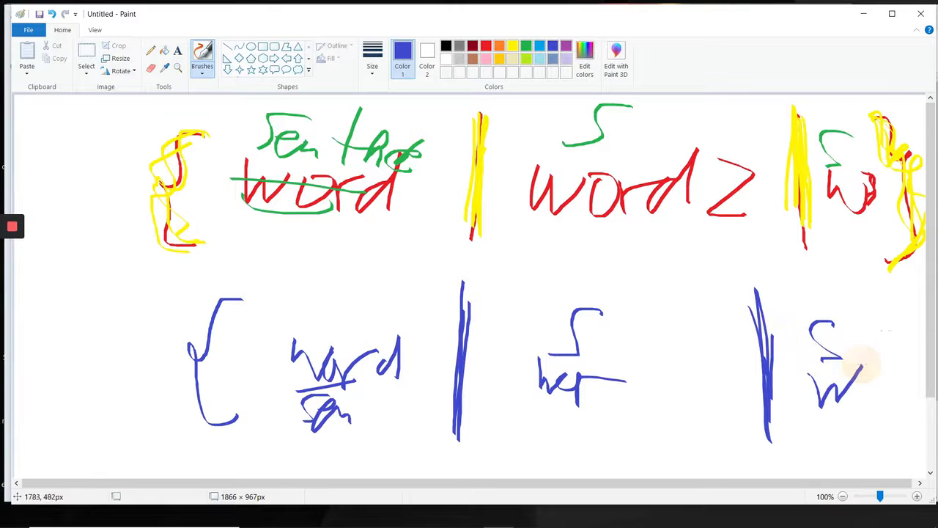
mouse_move(871, 295)
left_mouse_down()
mouse_move(880, 286)
mouse_move(896, 384)
mouse_move(880, 445)
left_mouse_up()
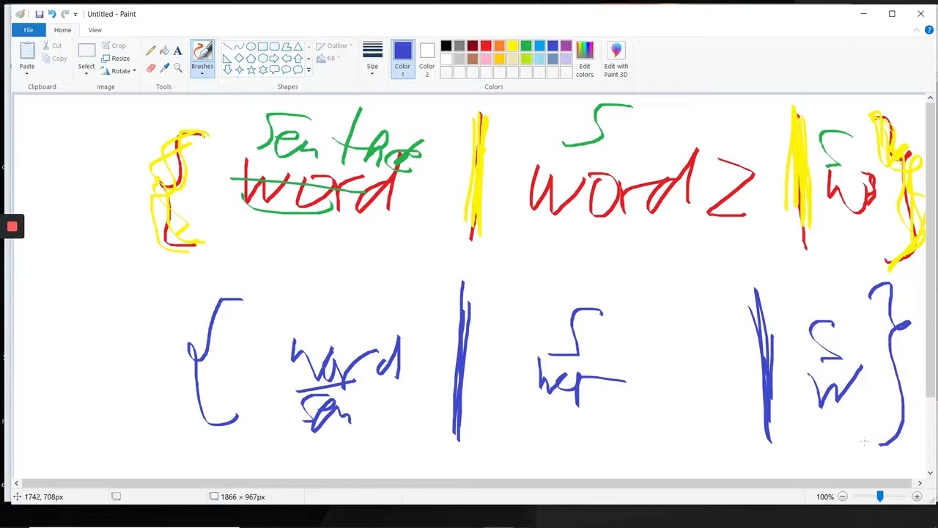
Switch to the Facebook post in the browser and set the commenting identity to the personal profile.
key("alt+Tab")
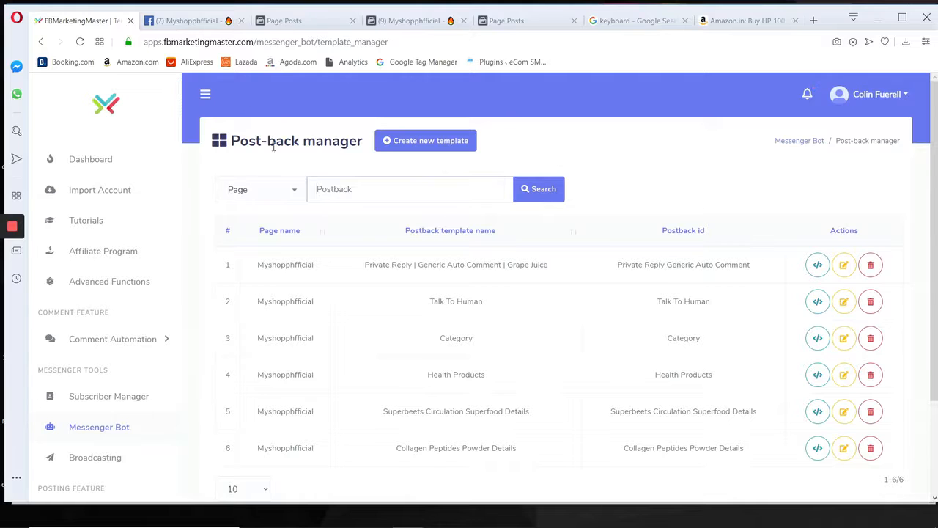
left_click(187, 20)
scroll(408, 309, "up", 3)
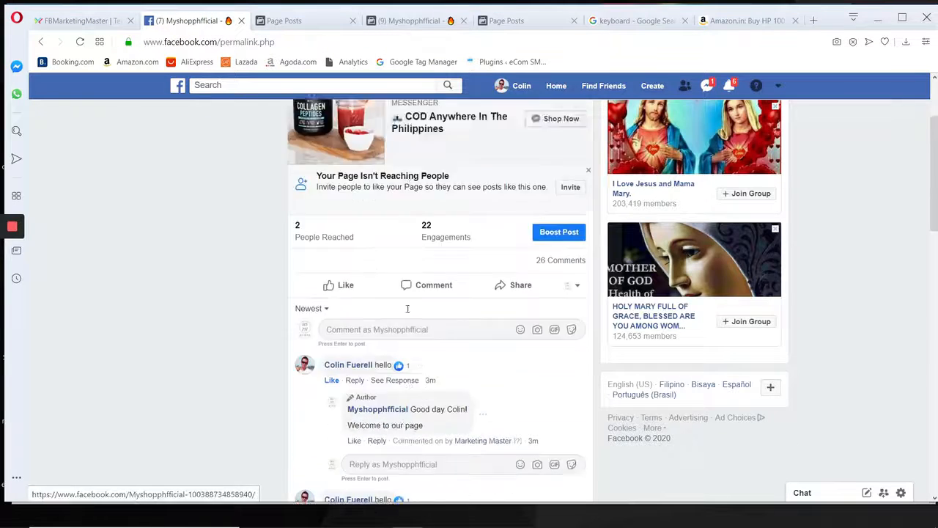
scroll(407, 309, "down", 1)
left_click(577, 229)
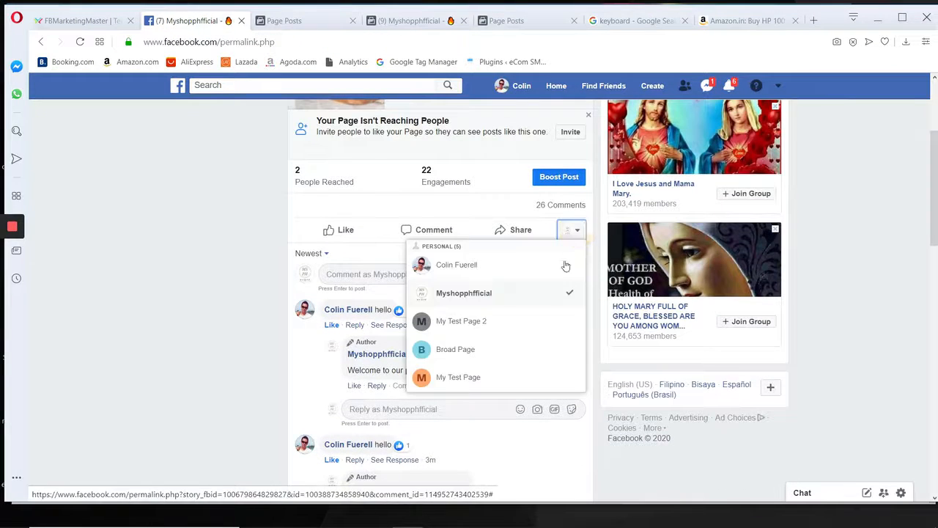
left_click(473, 266)
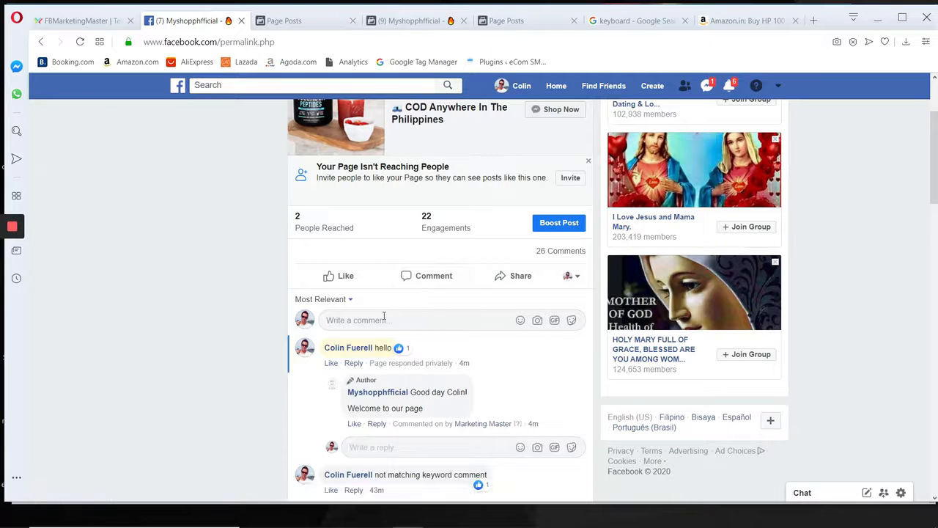
Post the comment "hello" on the post and open that new comment's own link.
scroll(383, 317, "down", 2)
left_click(350, 205)
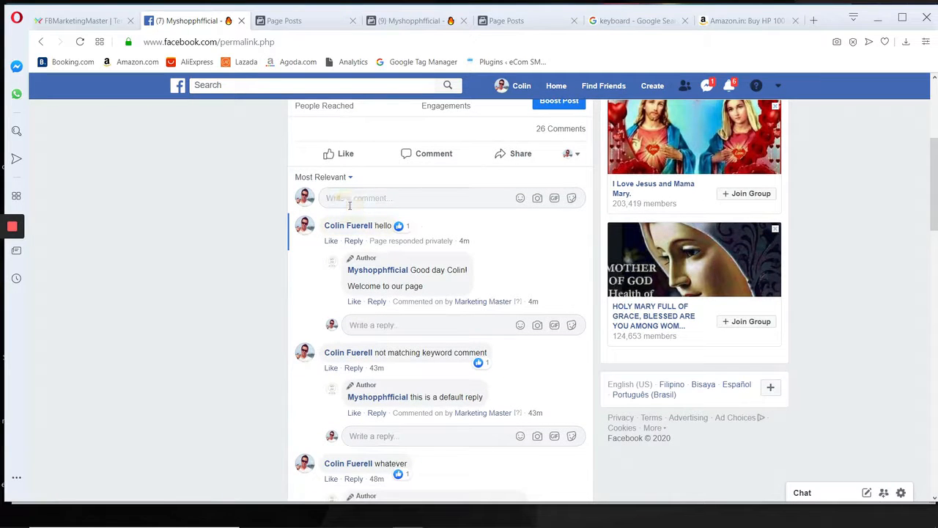
type("hello")
key("Return")
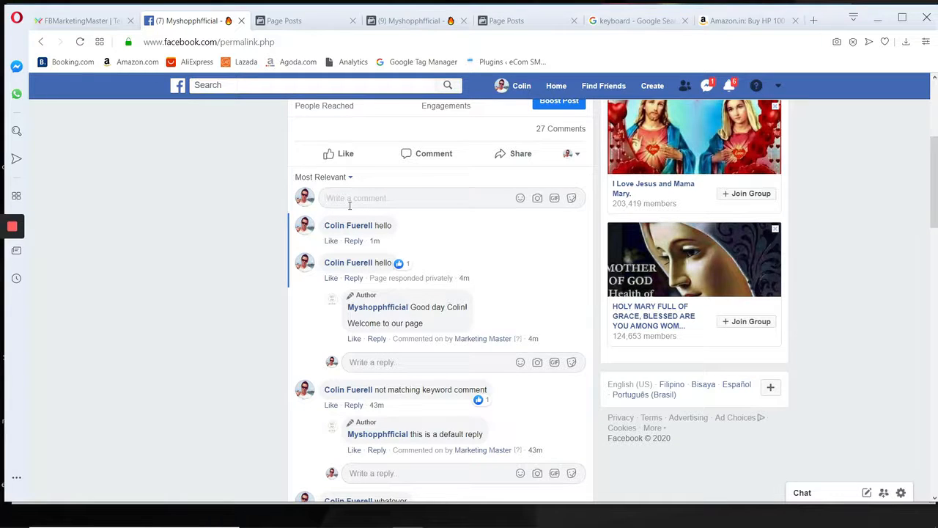
left_click(374, 242)
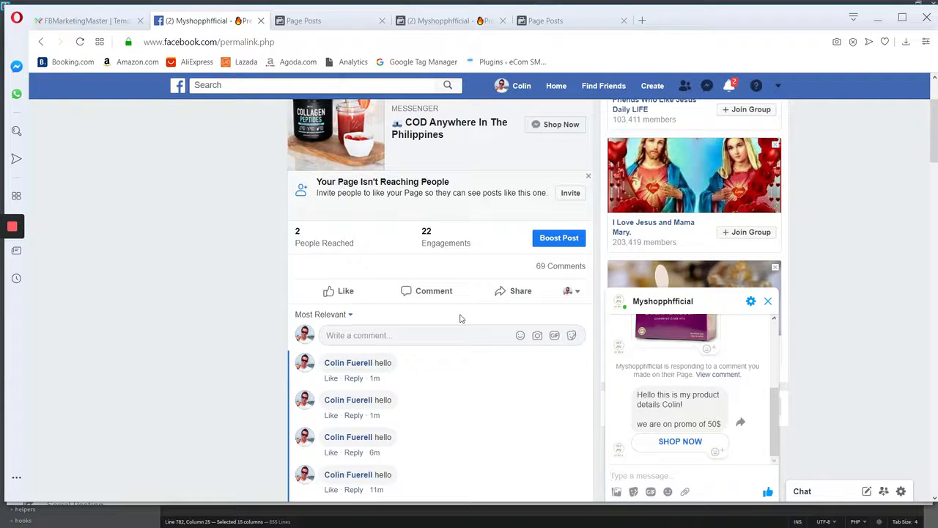
mouse_move(10, 233)
left_click(11, 252)
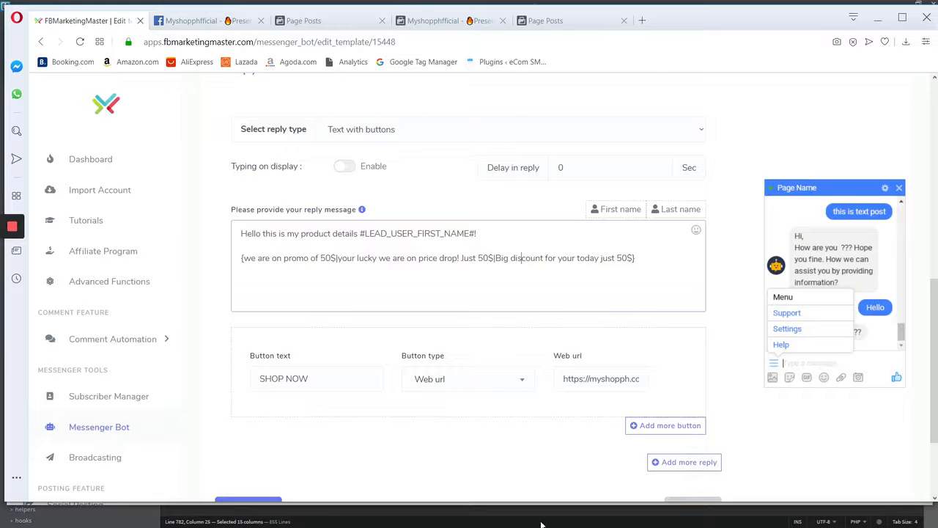
Switch to Paint, trace over the indigo opening brace, and clear the entire canvas.
key("alt+Tab")
key("alt+Tab")
key("alt+Tab")
key("alt+Tab")
key("alt+Tab")
key("alt+Tab")
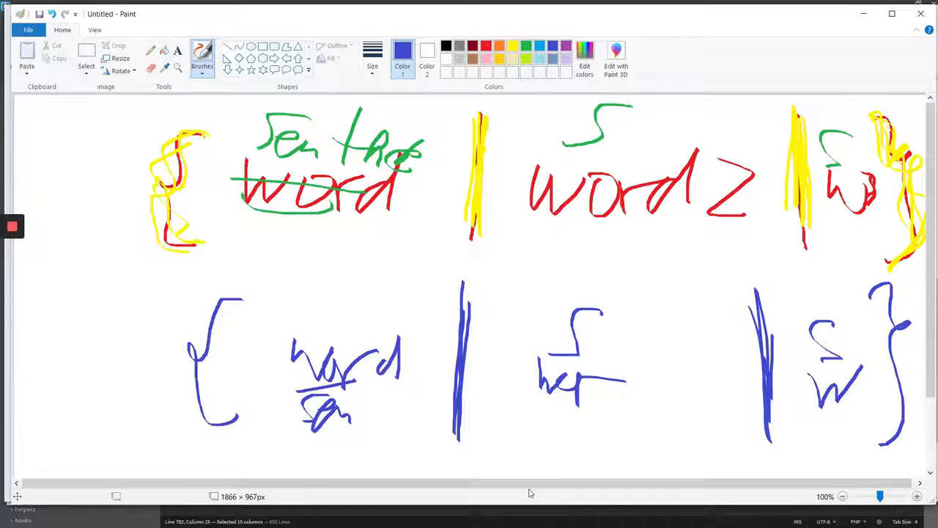
mouse_move(244, 296)
left_mouse_down()
mouse_move(196, 419)
mouse_move(211, 446)
left_mouse_up()
key("ctrl+a")
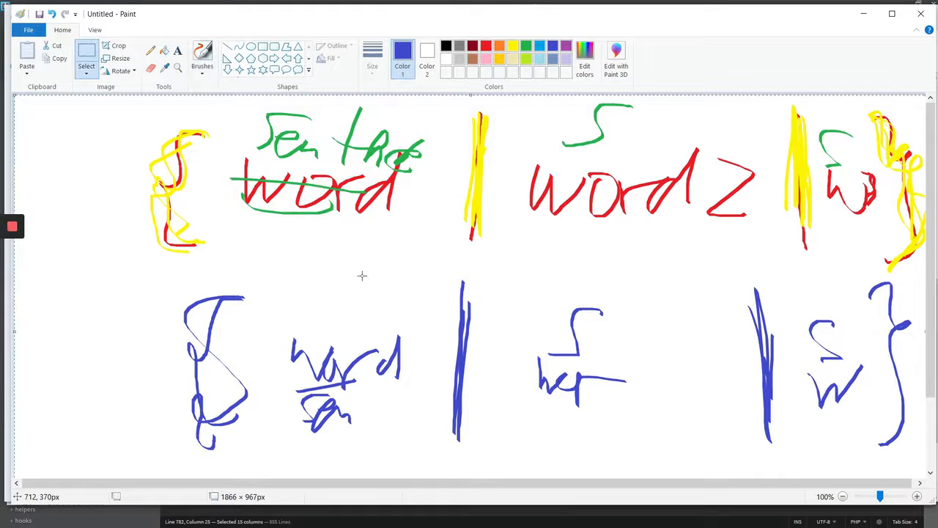
key("Delete")
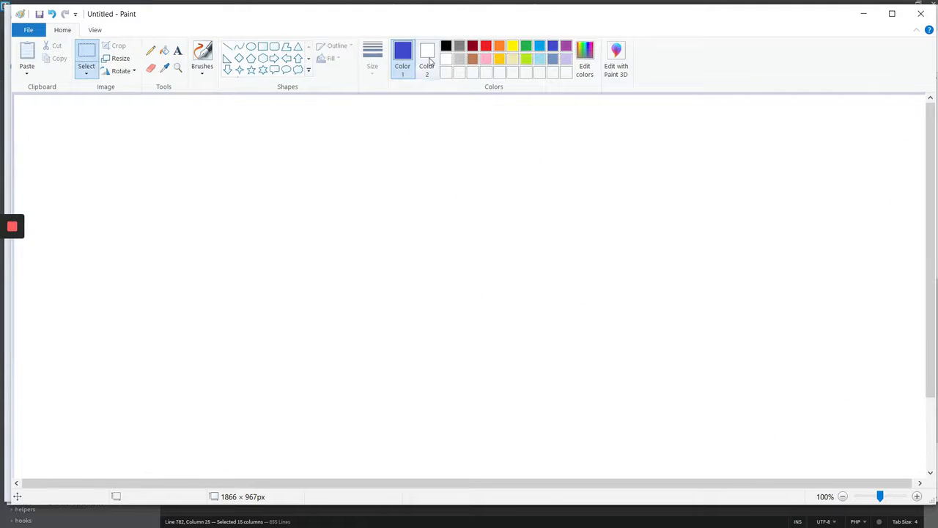
With a red brush, draw an opening curly brace, "word" underlined above "s", and the first vertical bar.
left_click(486, 46)
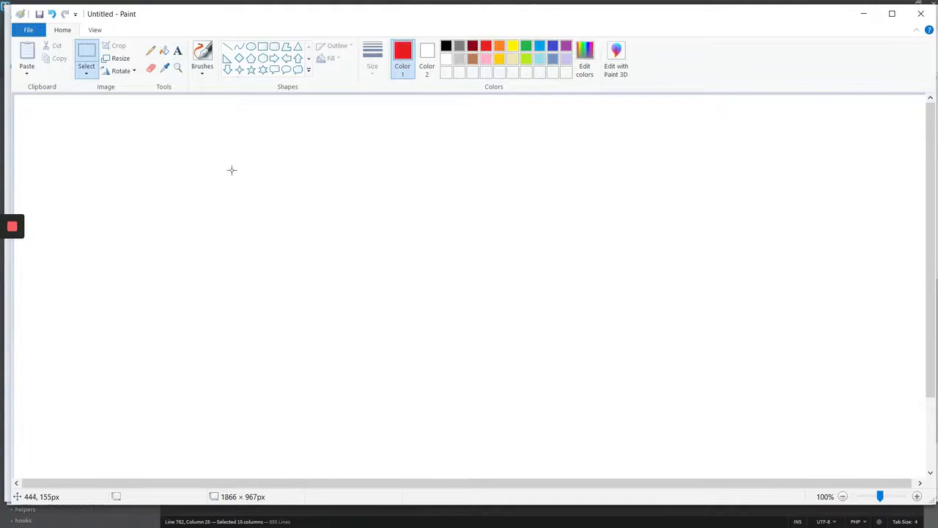
left_click(203, 71)
left_click(179, 91)
mouse_move(243, 154)
left_mouse_down()
mouse_move(144, 289)
mouse_move(191, 337)
left_mouse_up()
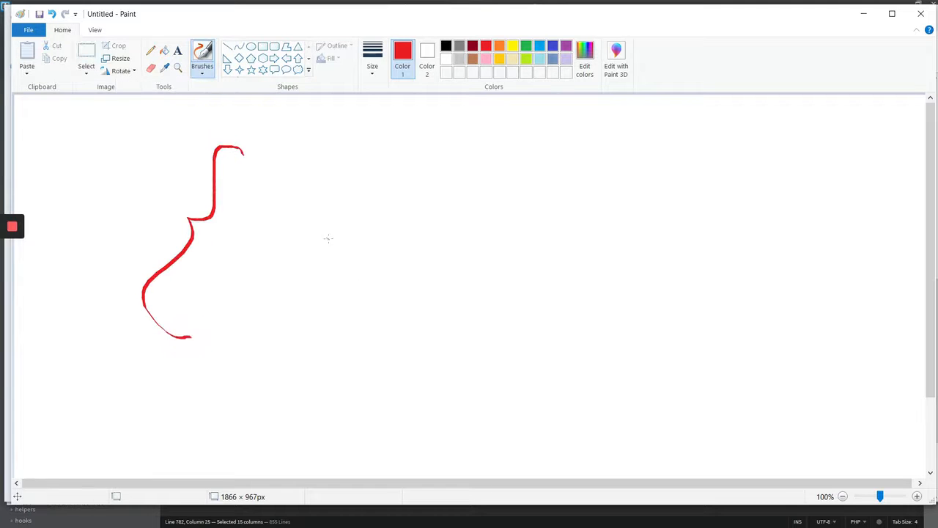
mouse_move(288, 193)
left_mouse_down()
mouse_move(293, 207)
mouse_move(371, 195)
mouse_move(394, 234)
mouse_move(429, 232)
left_mouse_up()
left_click_drag(285, 258, 396, 262)
left_click_drag(344, 282, 330, 298)
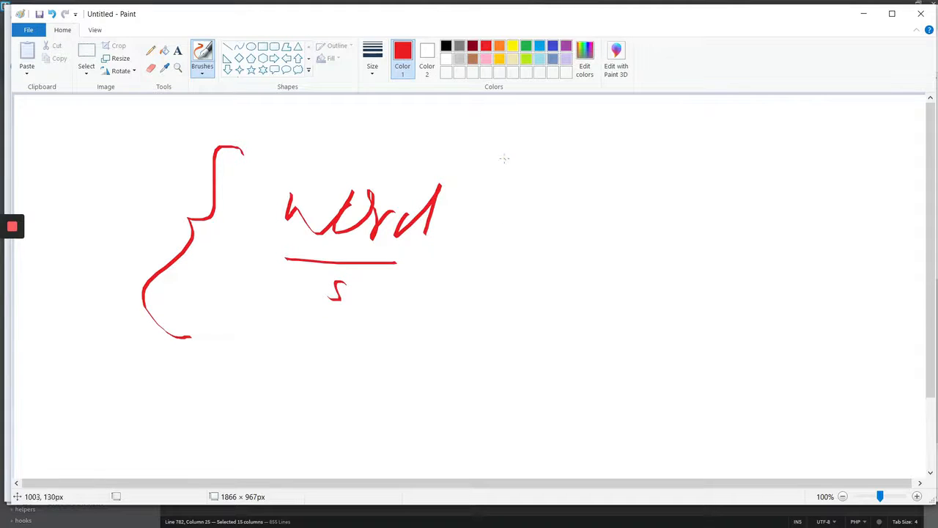
left_click_drag(505, 158, 495, 297)
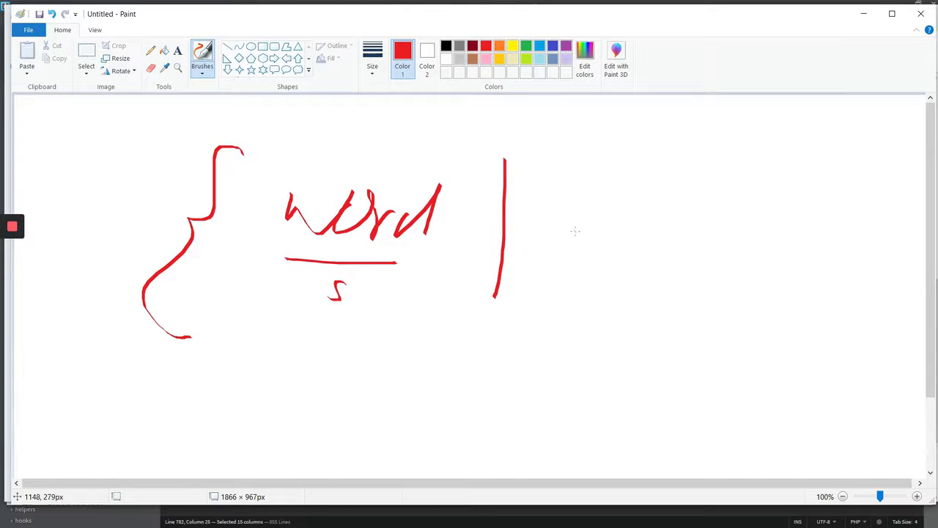
Complete the red diagram with "wor" underlined above "s", a second vertical bar, a "w" and a closing curly brace.
mouse_move(579, 196)
left_mouse_down()
mouse_move(650, 210)
mouse_move(689, 201)
left_mouse_up()
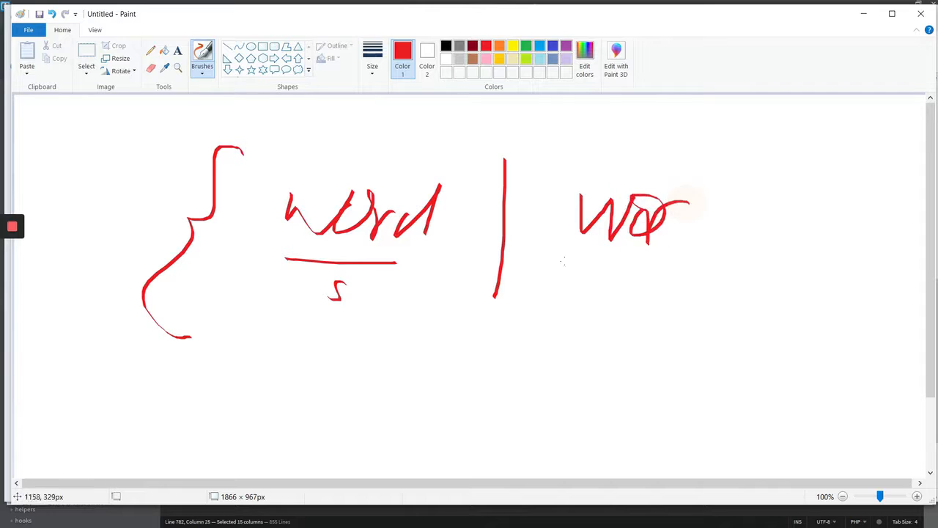
left_click_drag(540, 265, 634, 268)
left_click_drag(597, 295, 569, 315)
left_click_drag(736, 173, 724, 316)
mouse_move(783, 207)
left_mouse_down()
mouse_move(804, 235)
mouse_move(818, 224)
left_mouse_up()
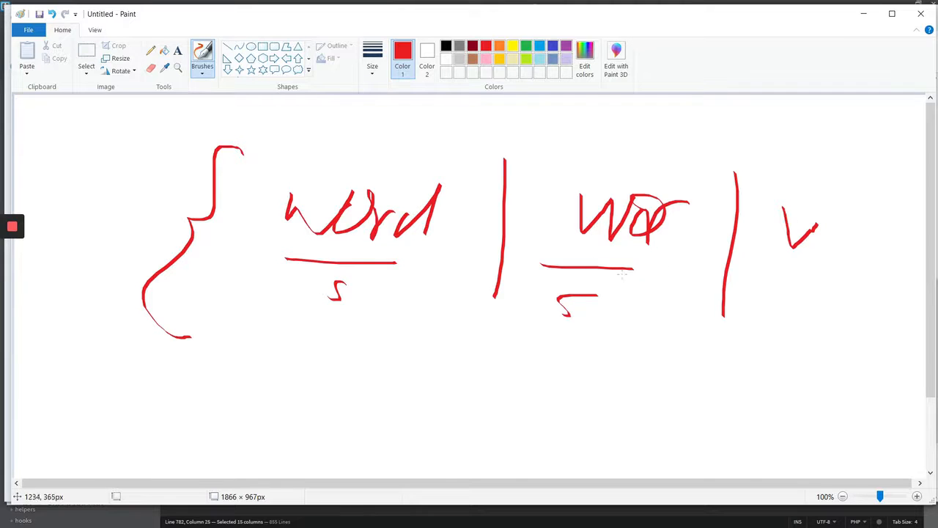
mouse_move(840, 193)
left_mouse_down()
mouse_move(875, 286)
mouse_move(839, 344)
left_mouse_up()
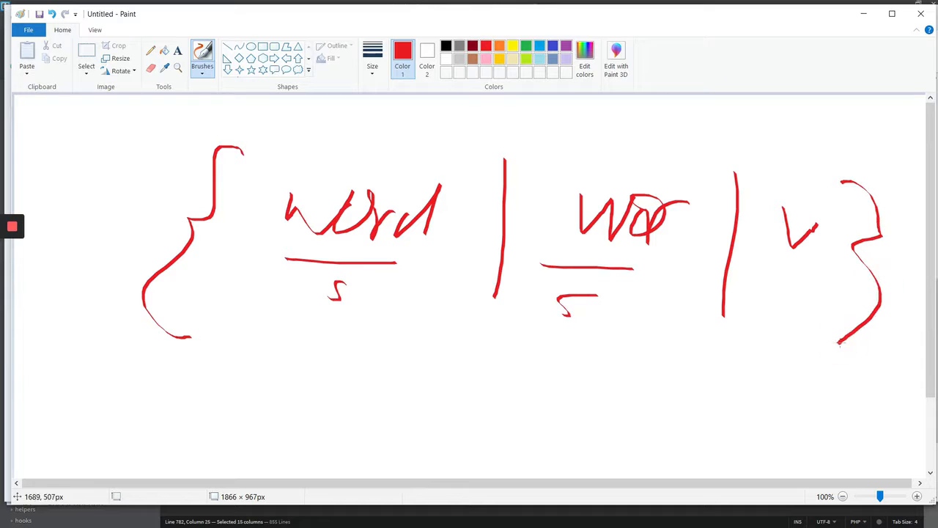